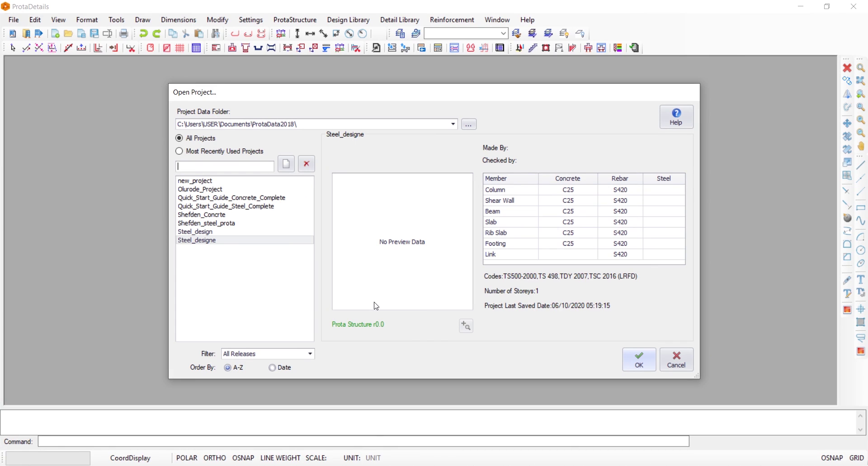
# Create a new project with the project code stair_design
pyautogui.click(226, 231)
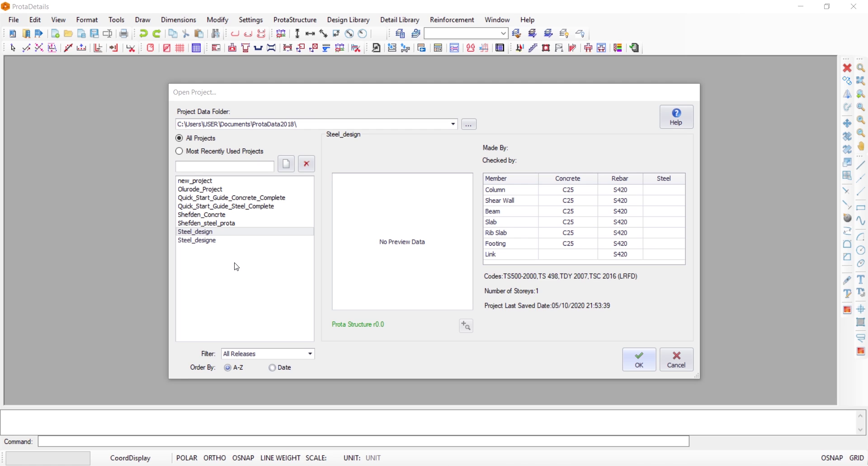
pyautogui.click(199, 240)
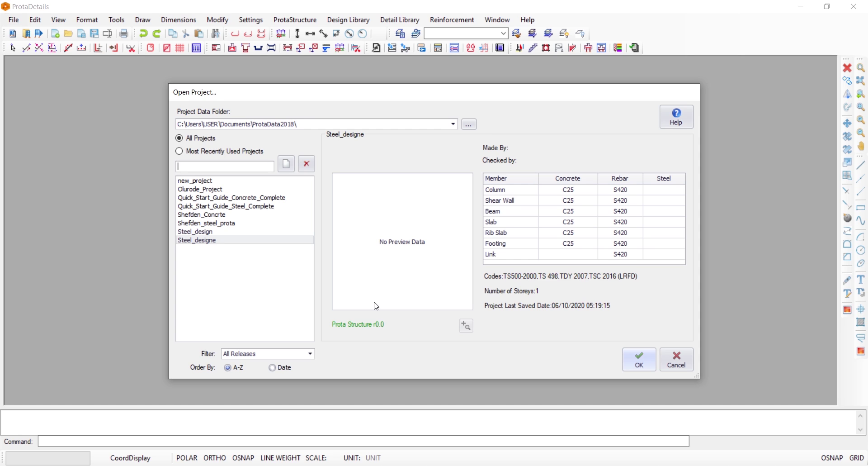
pyautogui.click(286, 164)
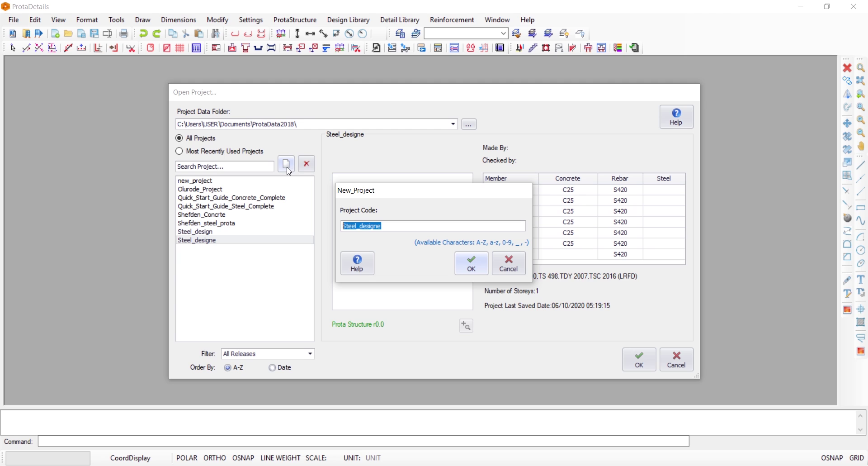
pyautogui.write('stair_design')
pyautogui.click(471, 266)
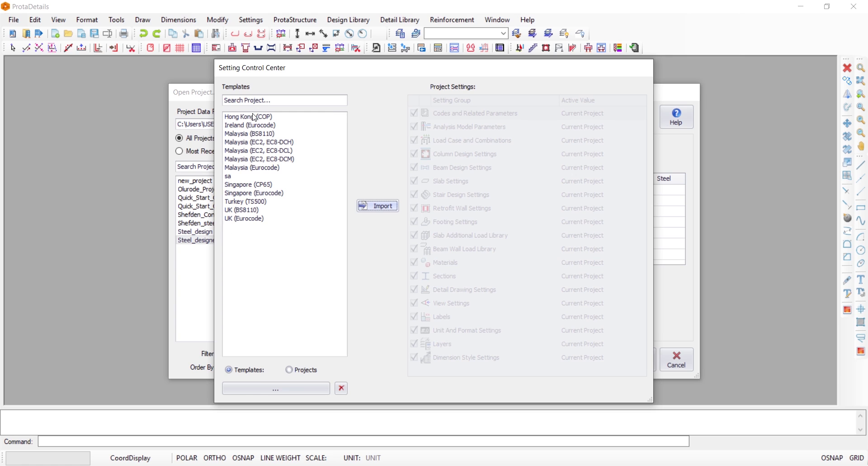
# Import the UK (BS8110) template settings into the project and start a new drawing
pyautogui.click(291, 370)
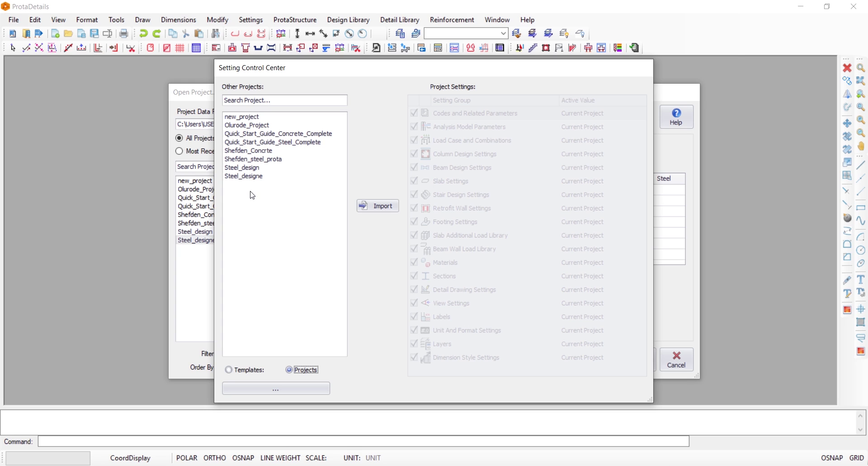
pyautogui.click(229, 370)
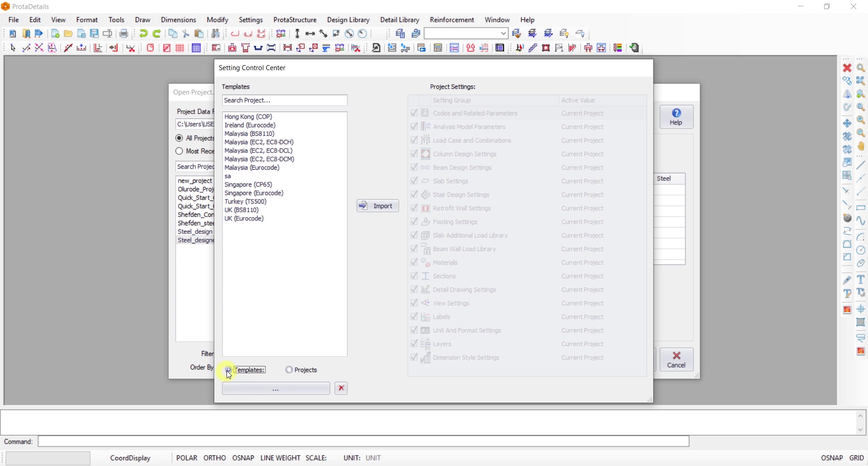
pyautogui.click(243, 212)
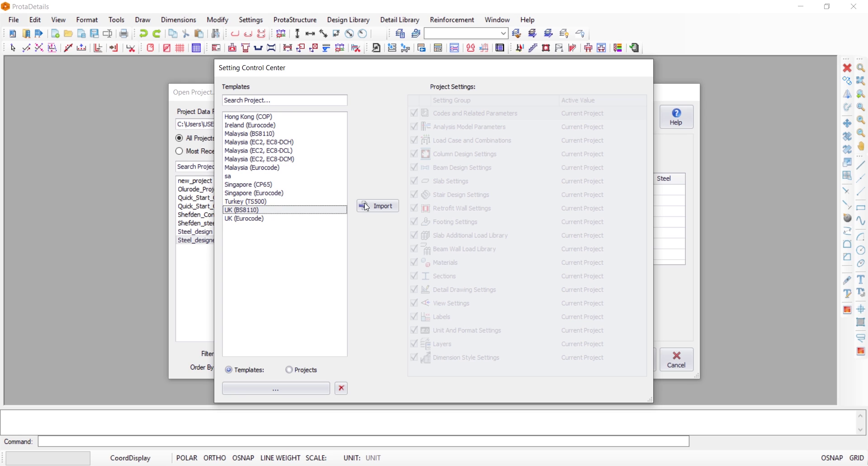
pyautogui.click(382, 207)
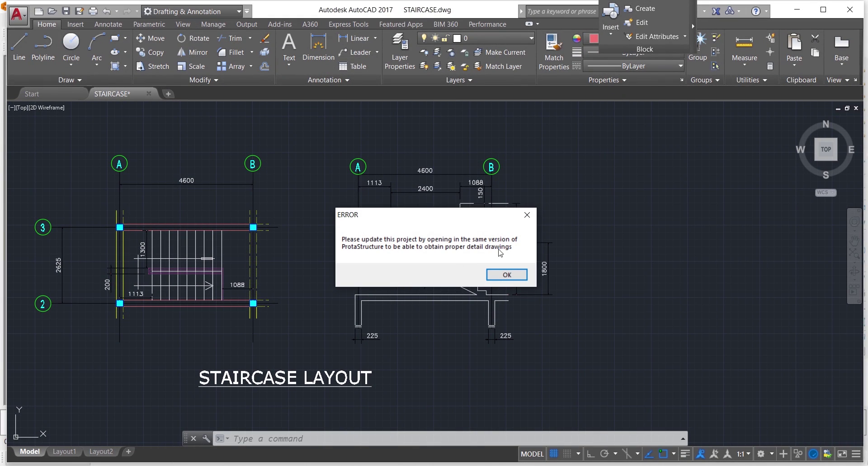
pyautogui.click(506, 275)
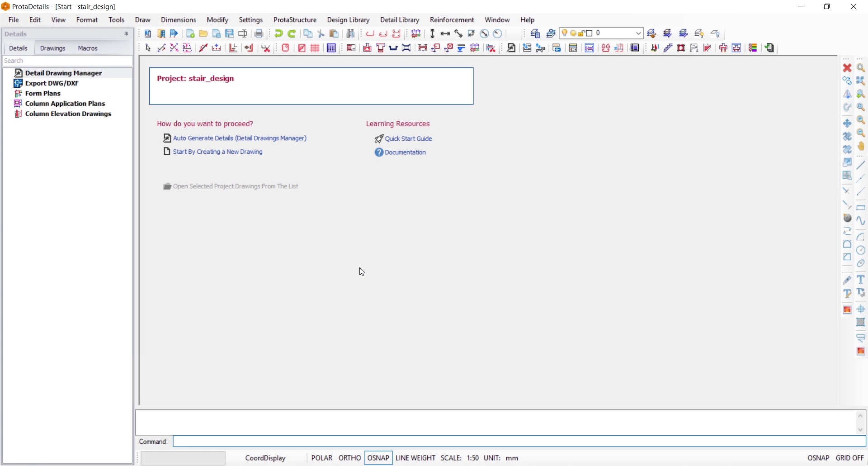
pyautogui.click(229, 158)
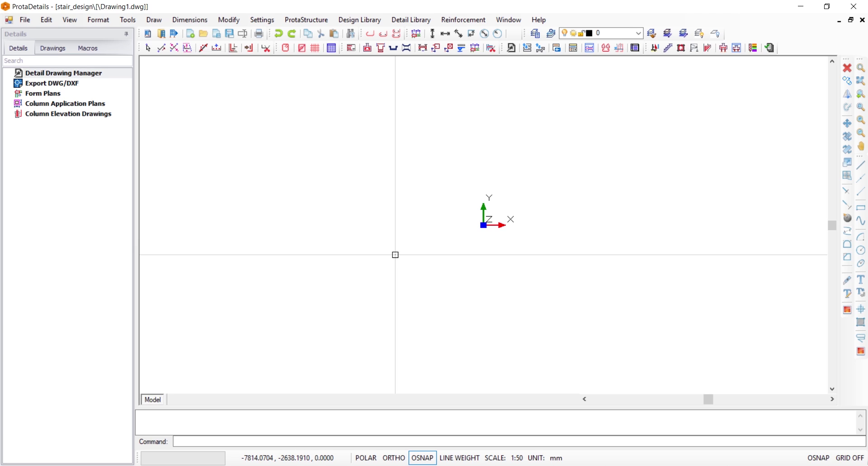
# Open the stairs settings in the options and set the concrete cover to 25 mm
pyautogui.click(268, 19)
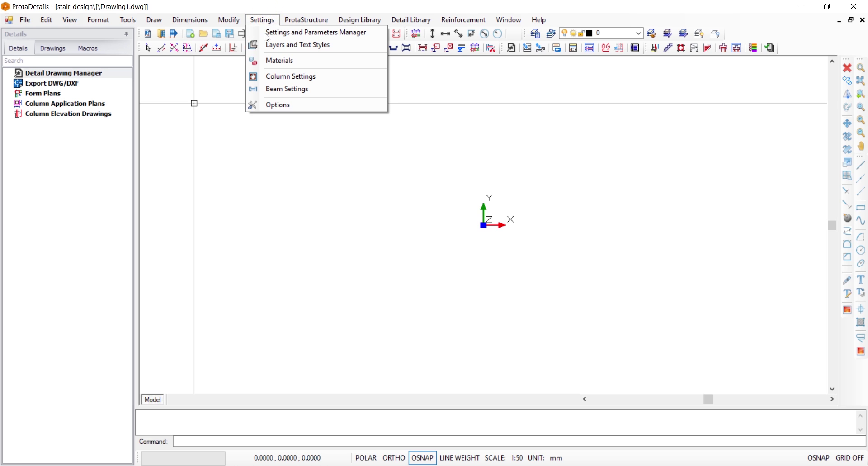
pyautogui.click(270, 104)
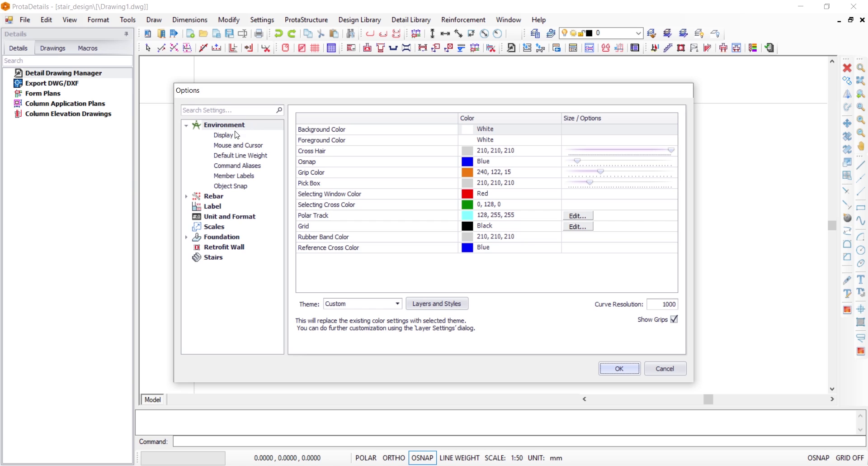
pyautogui.click(215, 261)
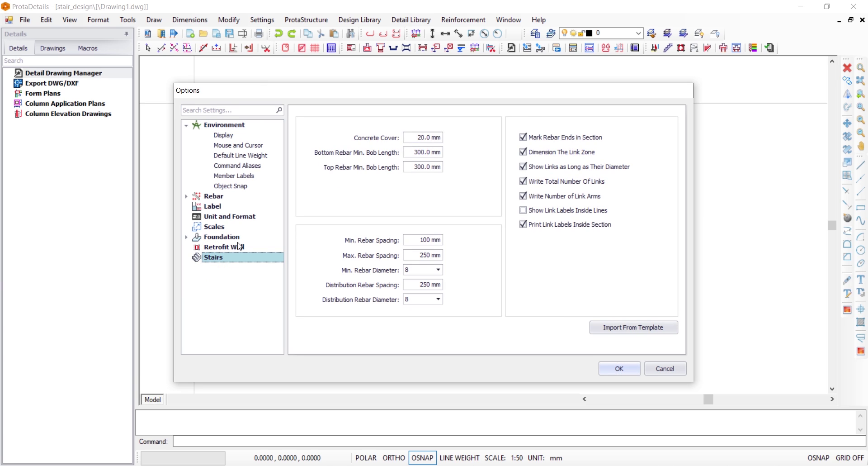
pyautogui.click(422, 137)
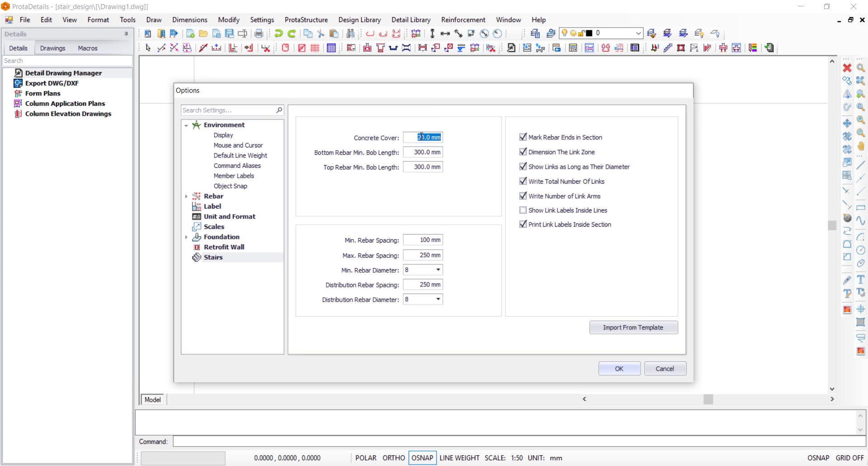
pyautogui.click(421, 137)
pyautogui.press('Delete')
pyautogui.write('5')
# Set the stairs' minimum rebar spacing to 125 mm, maximum rebar spacing to 200 mm and minimum rebar diameter to 12
pyautogui.write('1')
pyautogui.write('25')
pyautogui.click(417, 254)
pyautogui.write('200')
pyautogui.click(438, 270)
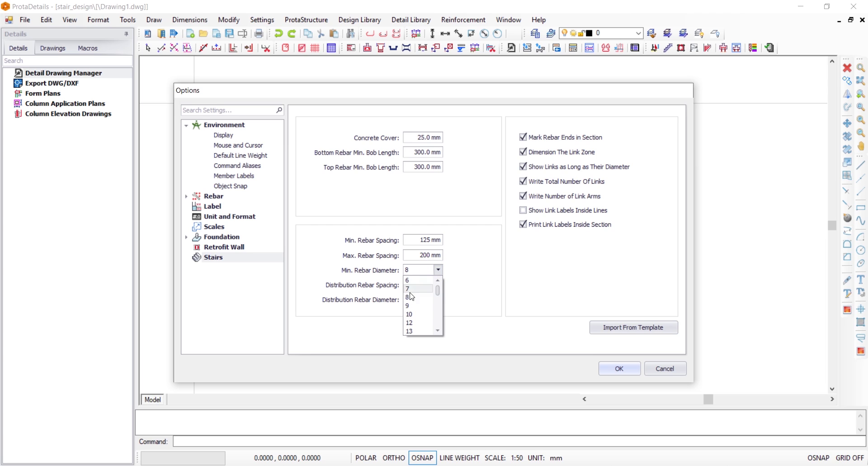
pyautogui.click(410, 323)
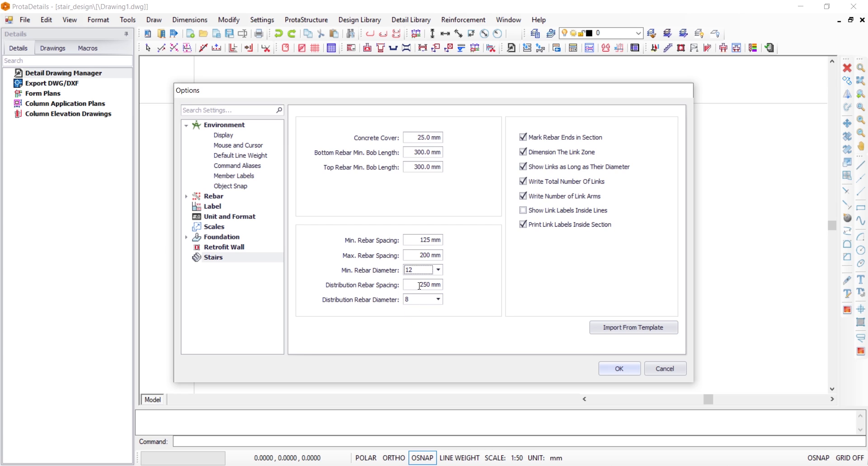
# Set the distribution rebar spacing to 200 mm and its diameter to 10, and apply the stairs options
pyautogui.click(419, 285)
pyautogui.write('200')
pyautogui.click(439, 300)
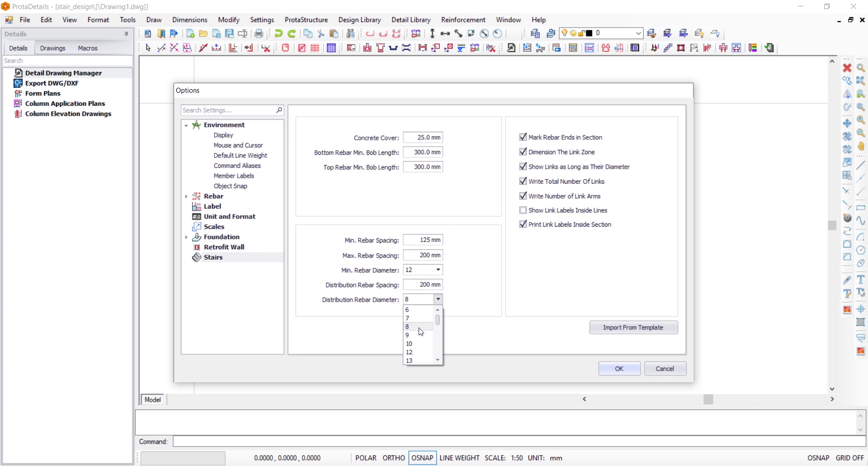
pyautogui.click(420, 344)
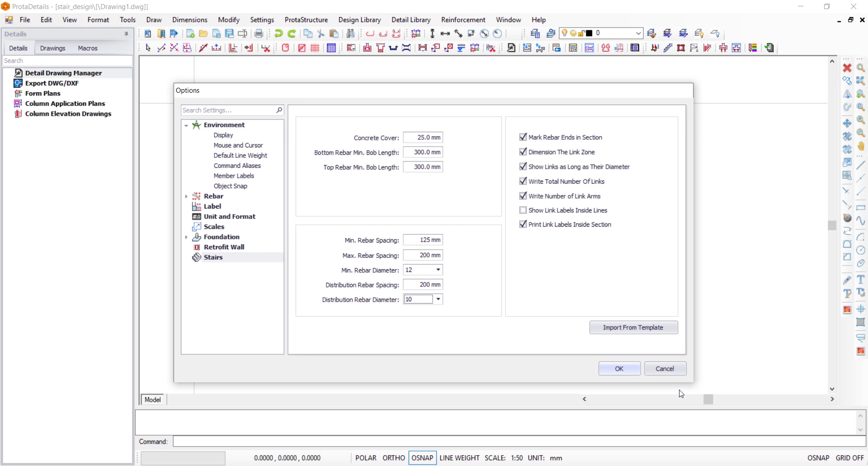
pyautogui.click(627, 374)
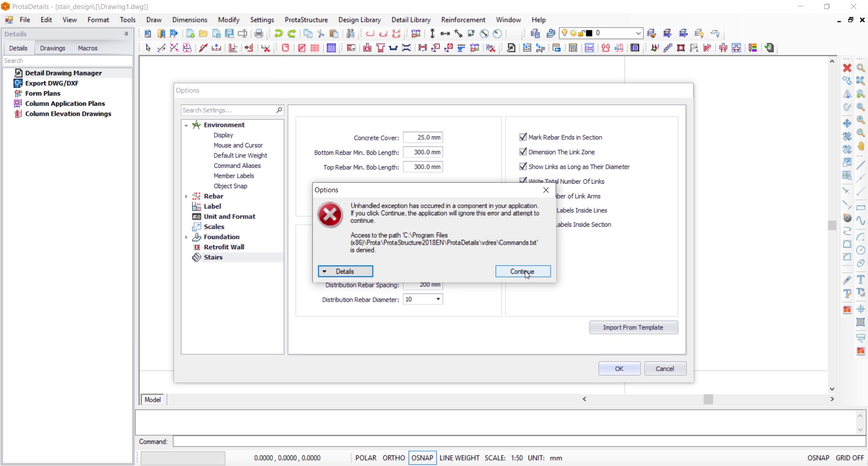
pyautogui.click(523, 271)
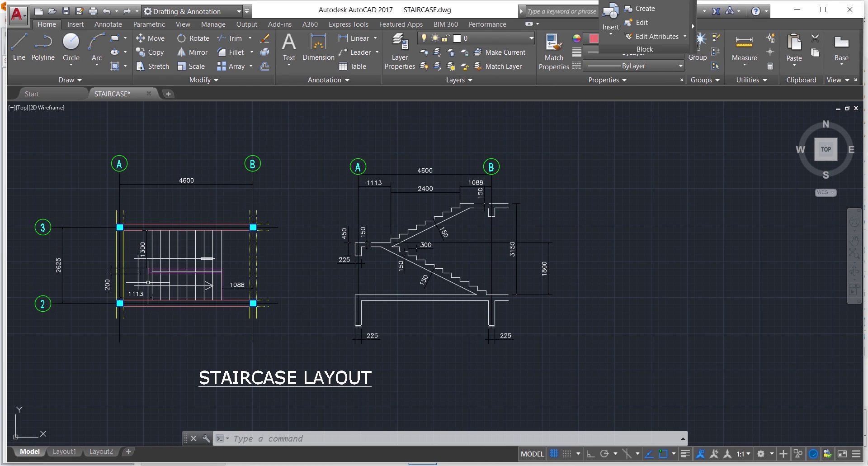
# Switch to the STAIRCASE drawing in AutoCAD and draw a circle around the intermediate landing's beam support at axis A in the section
pyautogui.scroll(2, 129, 285)
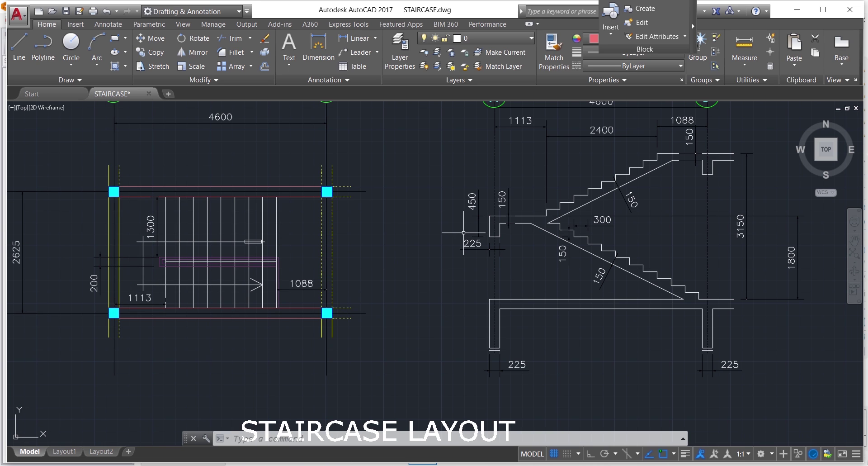
pyautogui.scroll(-2, 428, 258)
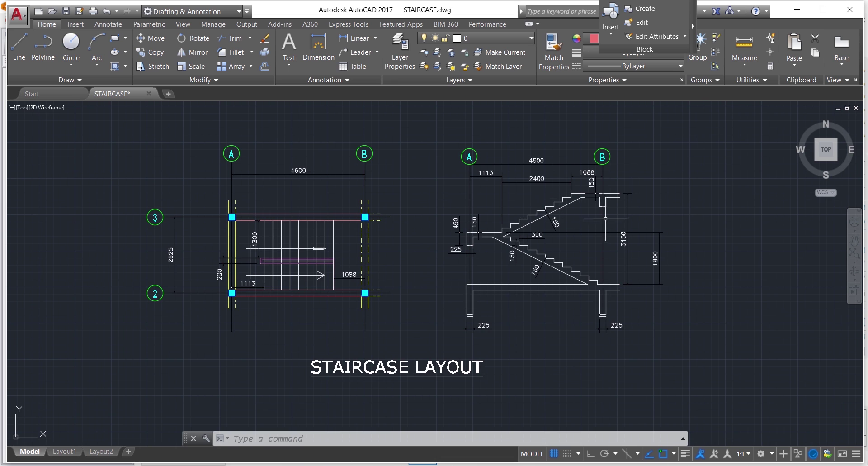
pyautogui.scroll(4, 608, 219)
pyautogui.scroll(2, 667, 273)
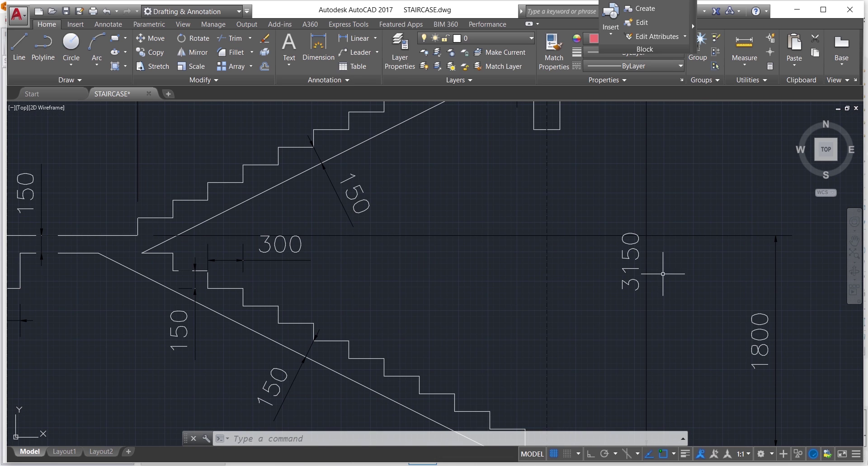
pyautogui.scroll(-2, 663, 266)
pyautogui.scroll(-2, 663, 267)
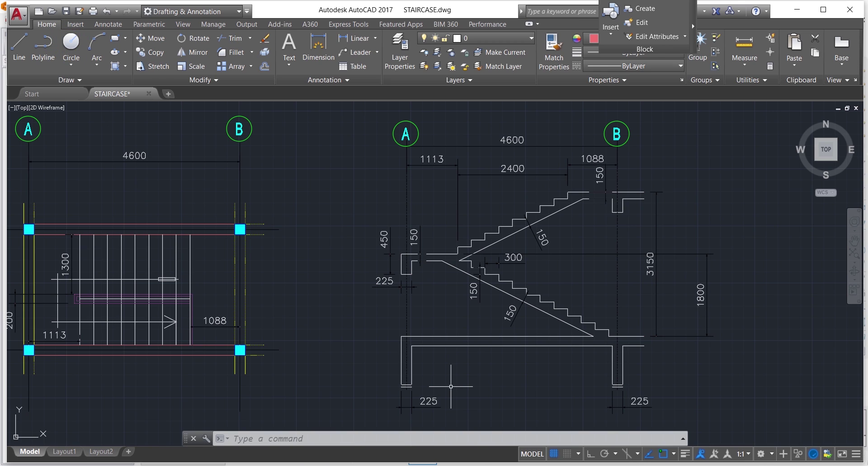
pyautogui.click(71, 46)
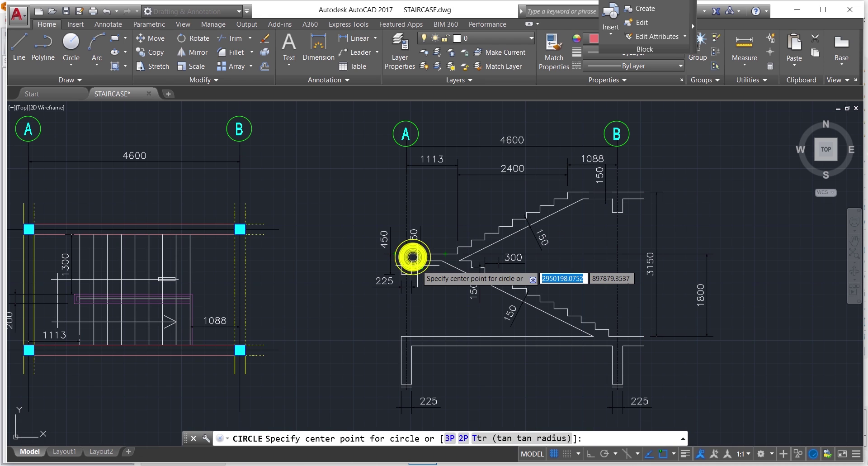
pyautogui.click(411, 261)
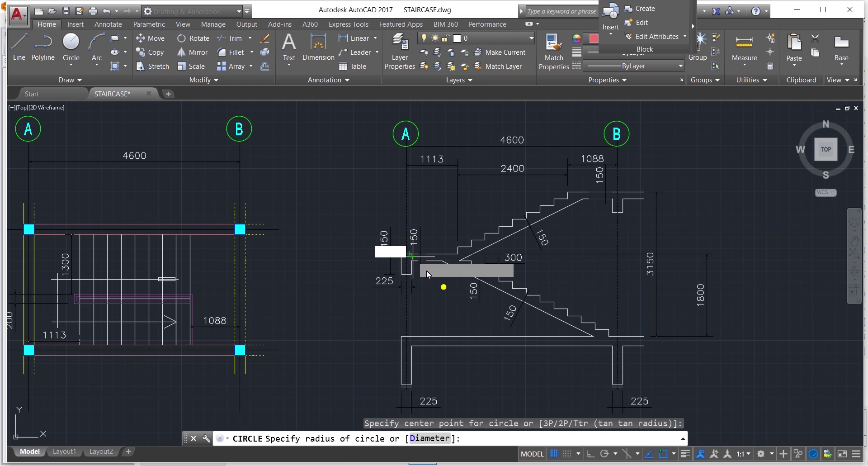
pyautogui.click(443, 287)
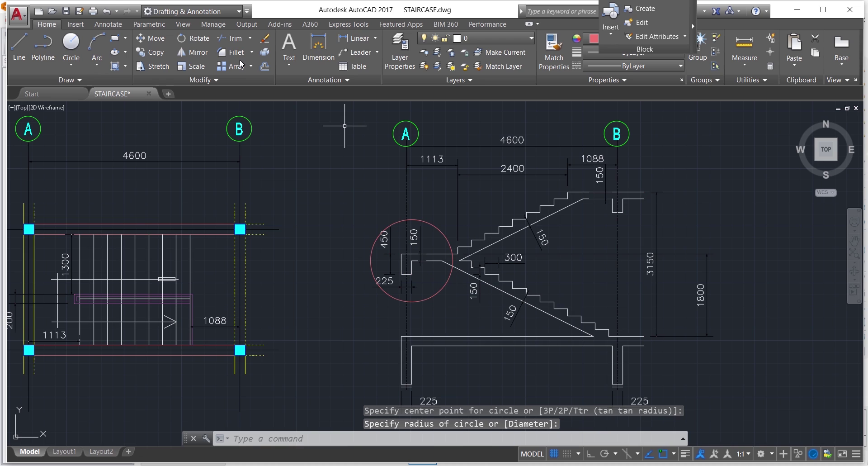
# Draw a circle around the upper landing's beam support at axis B, and select a riser of the lower flight
pyautogui.click(71, 41)
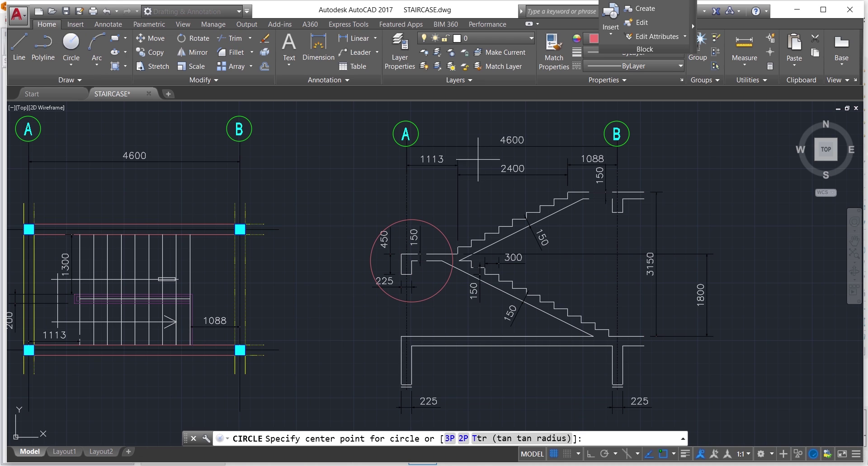
pyautogui.click(612, 199)
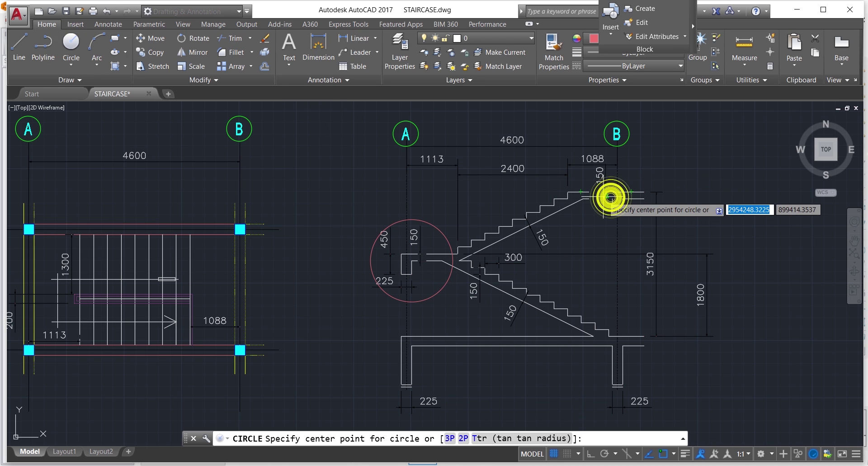
pyautogui.click(630, 239)
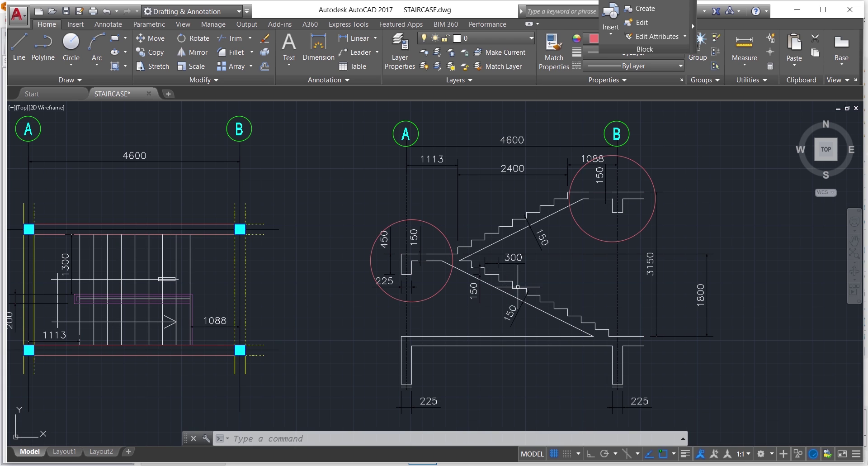
pyautogui.scroll(5, 519, 289)
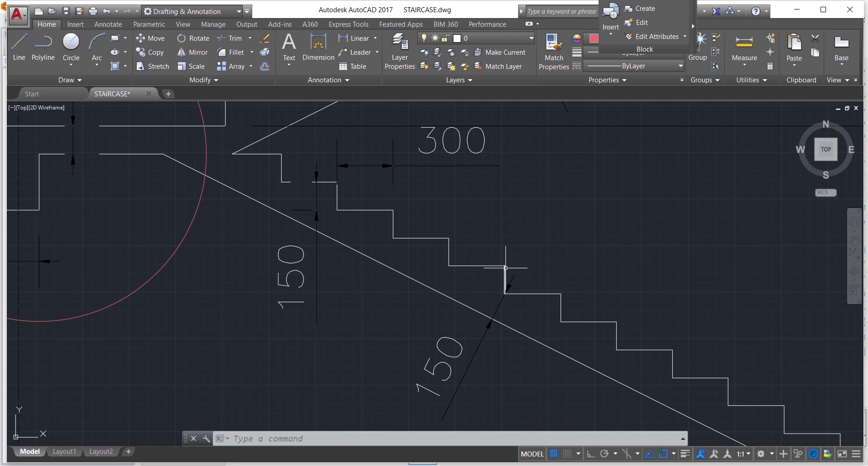
pyautogui.click(505, 273)
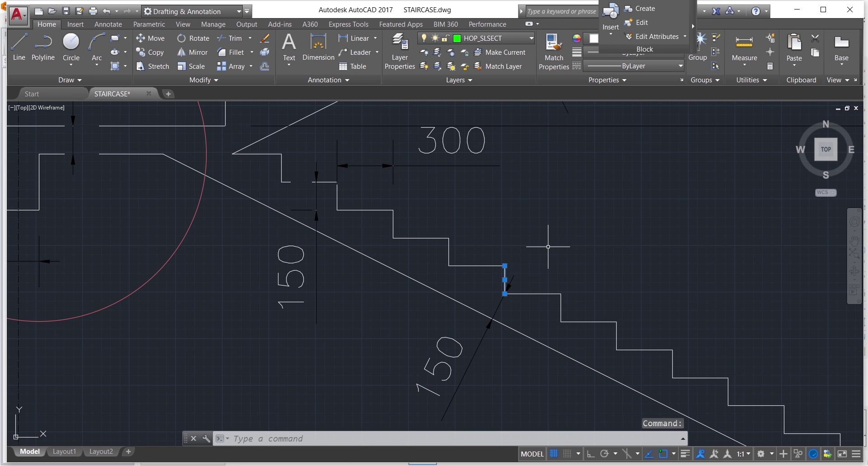
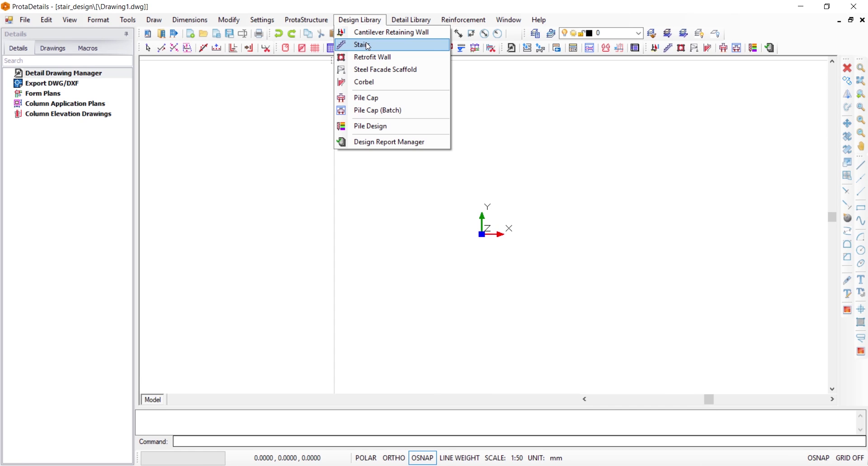
# Switch to ProtaDetails and open the Stairs design tool from the design library
pyautogui.click(368, 45)
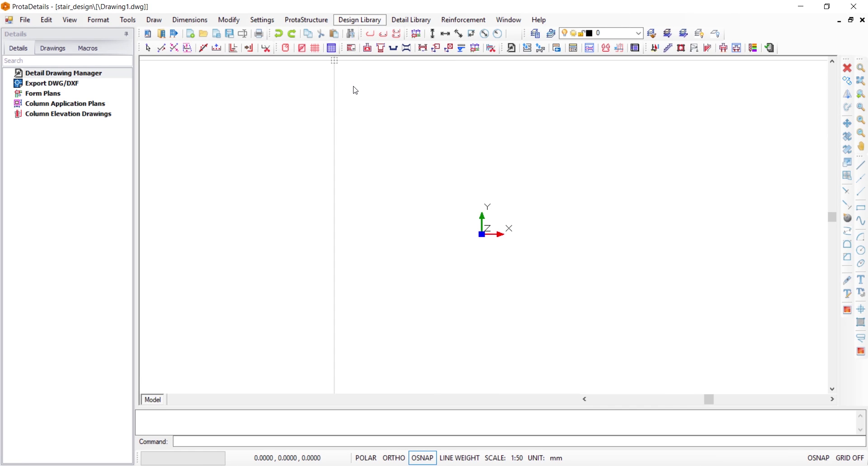
pyautogui.moveTo(281, 89); pyautogui.dragTo(303, 81)
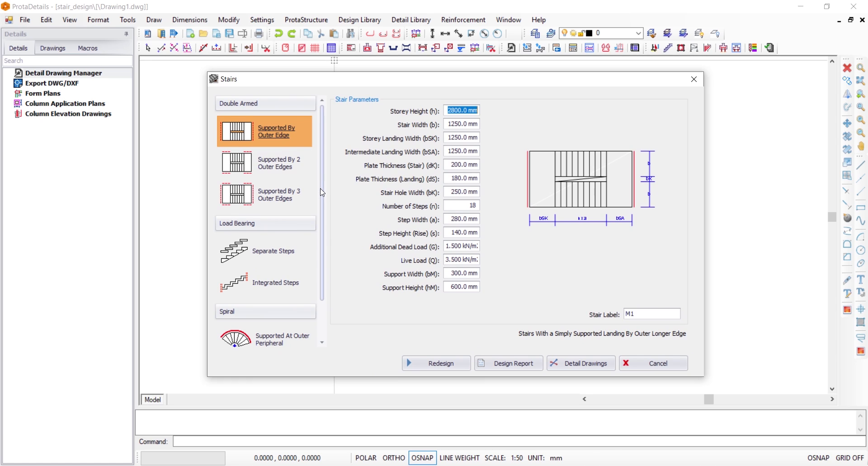
# Switch to the STAIRCASE drawing in AutoCAD and examine the beams around the stair plan between axes A and B to identify the landing supports
pyautogui.moveTo(323, 192)
pyautogui.mouseDown()
pyautogui.moveTo(323, 235)
pyautogui.moveTo(330, 198)
pyautogui.mouseUp()
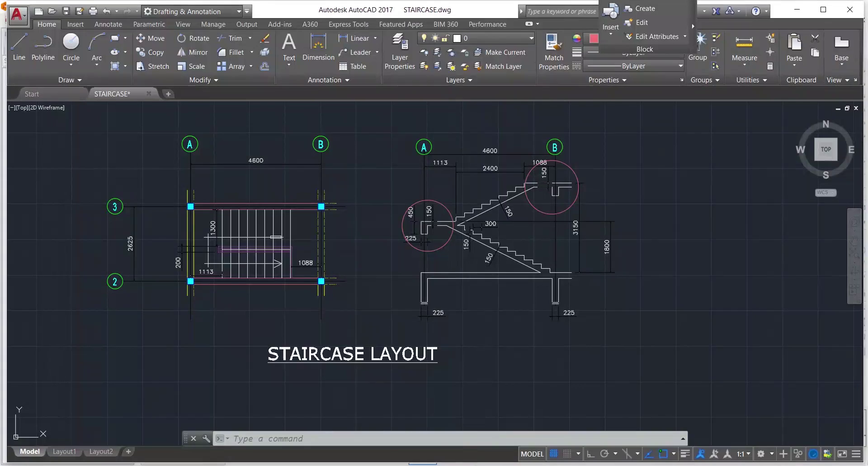
pyautogui.scroll(2, 205, 243)
pyautogui.click(203, 223)
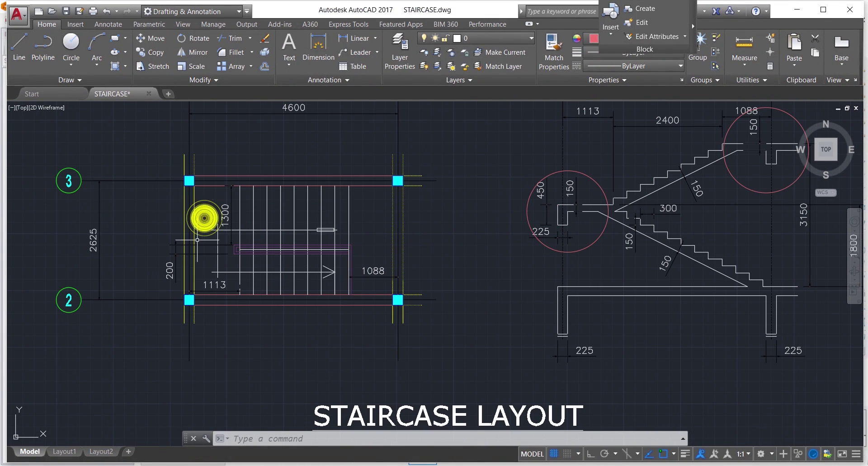
pyautogui.click(193, 229)
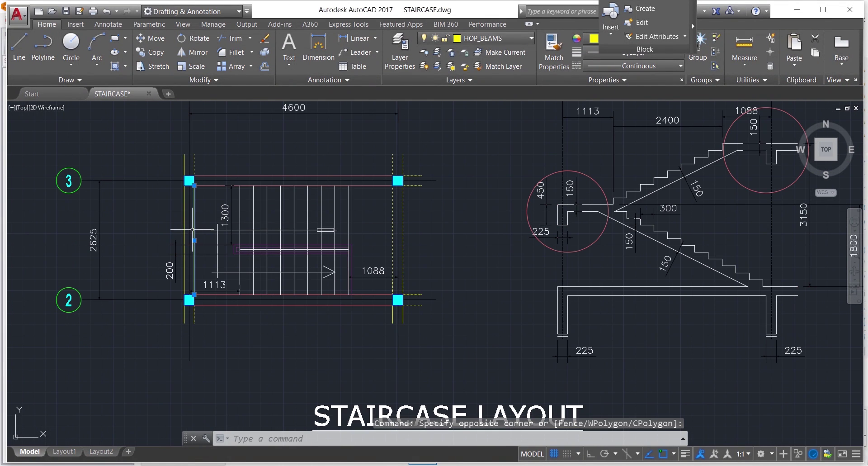
pyautogui.click(381, 212)
pyautogui.click(379, 159)
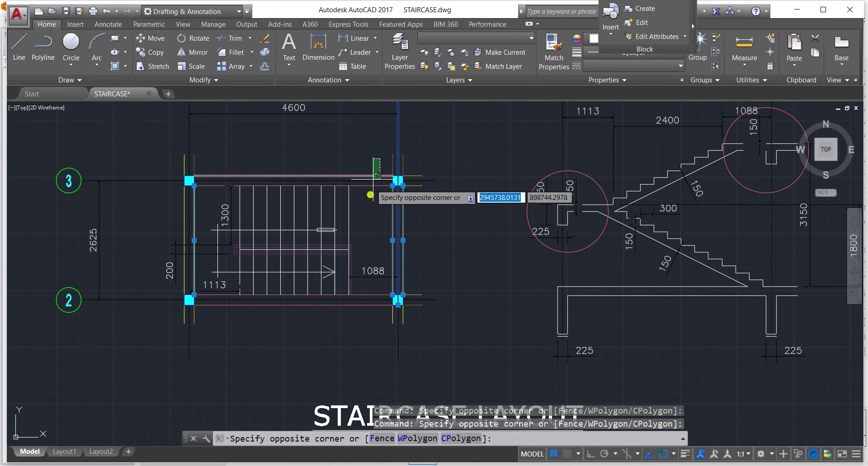
pyautogui.click(368, 194)
pyautogui.click(369, 292)
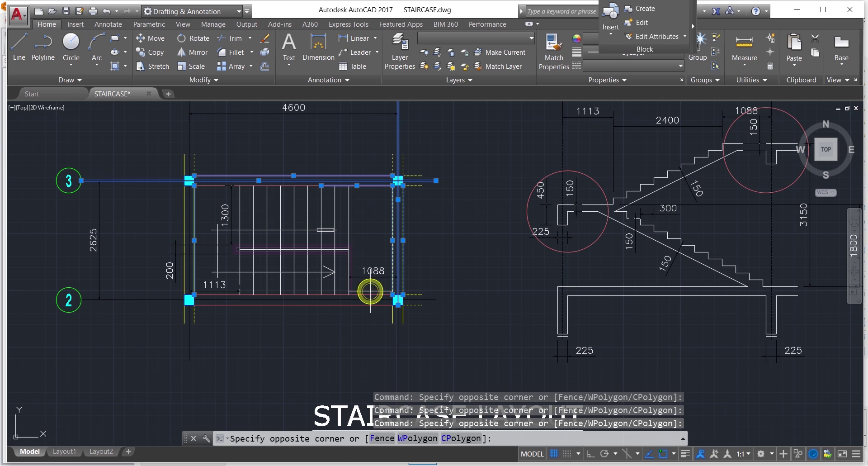
pyautogui.click(356, 315)
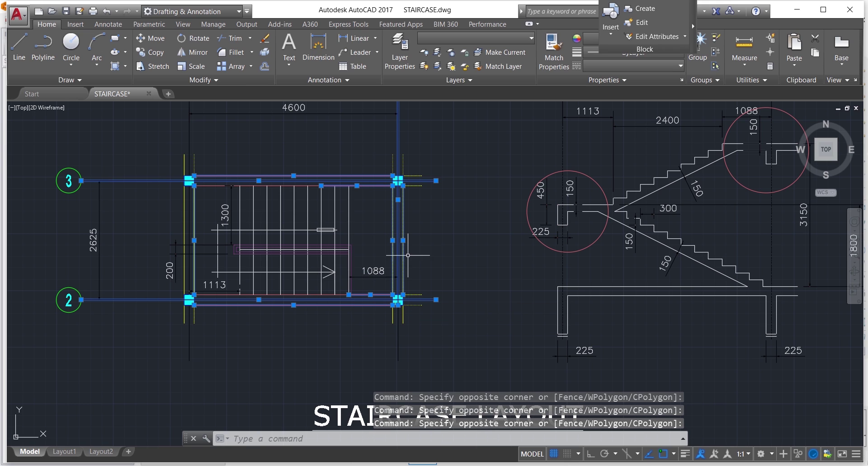
pyautogui.press('Escape')
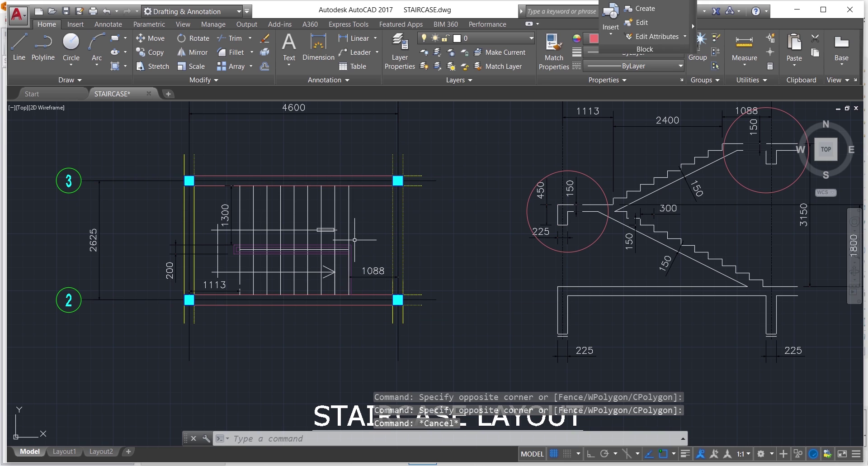
# Check the layout dimensions in AutoCAD and set the storey height to 3150 mm and the stair width to 1300 mm in ProtaDetails
pyautogui.scroll(-2, 628, 214)
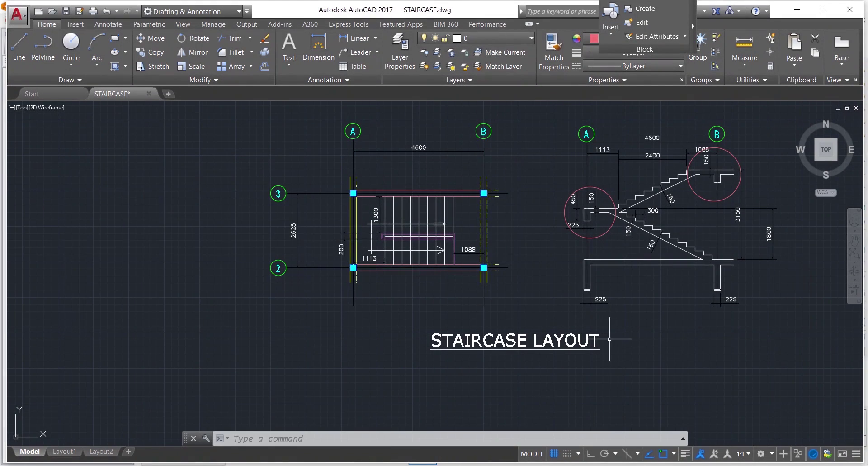
pyautogui.scroll(2, 749, 215)
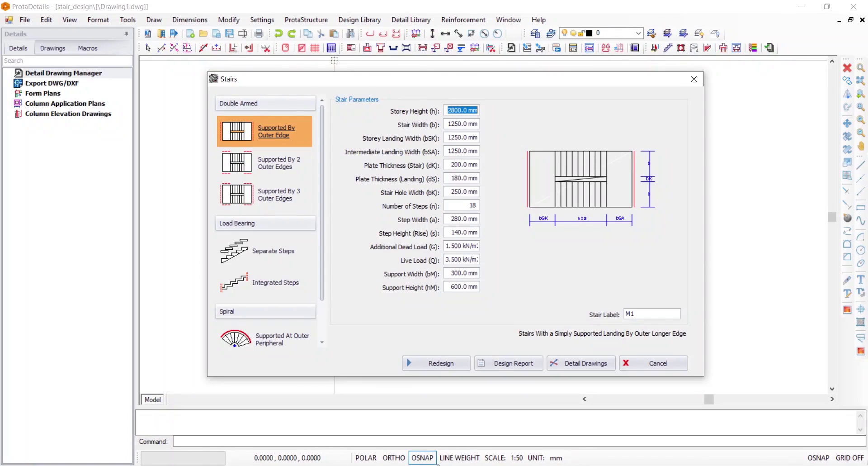
pyautogui.write('3150')
pyautogui.click(455, 121)
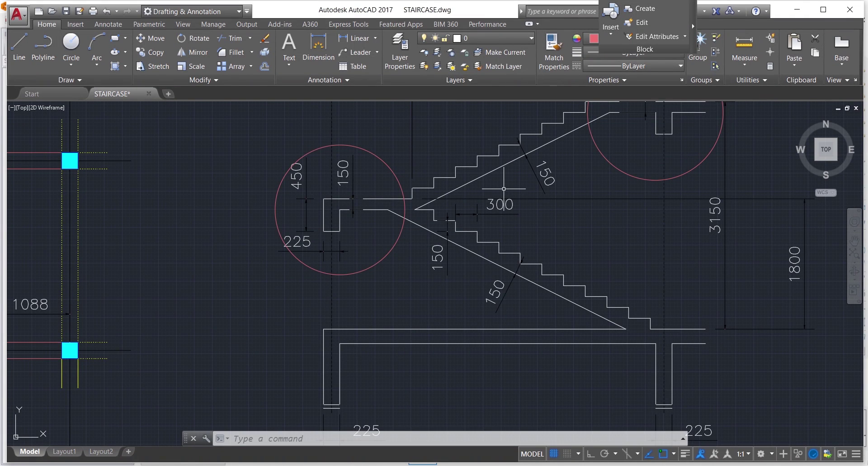
pyautogui.scroll(-2, 319, 189)
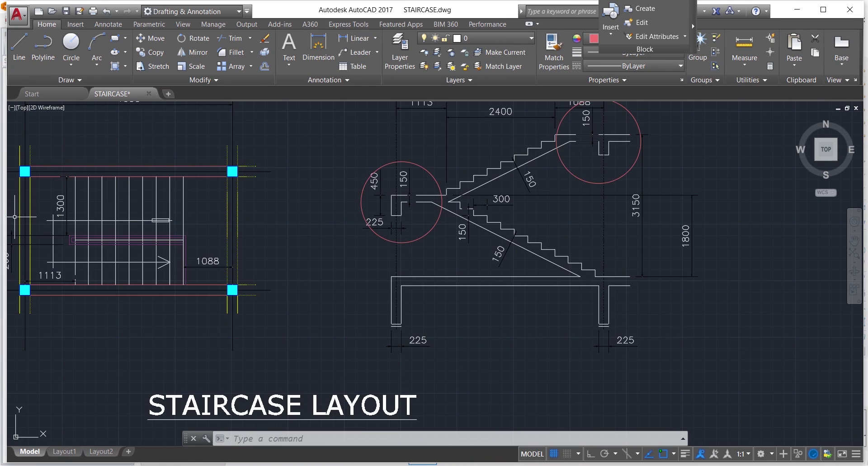
pyautogui.scroll(2, 17, 216)
pyautogui.scroll(-2, 299, 244)
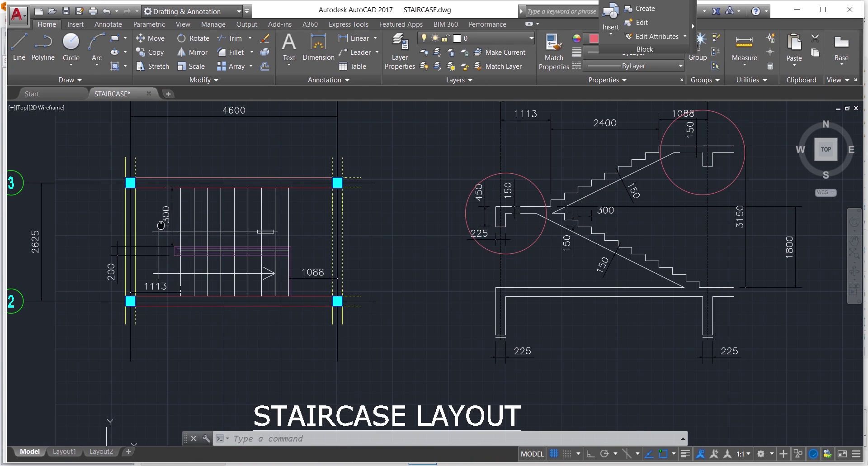
pyautogui.scroll(4, 192, 204)
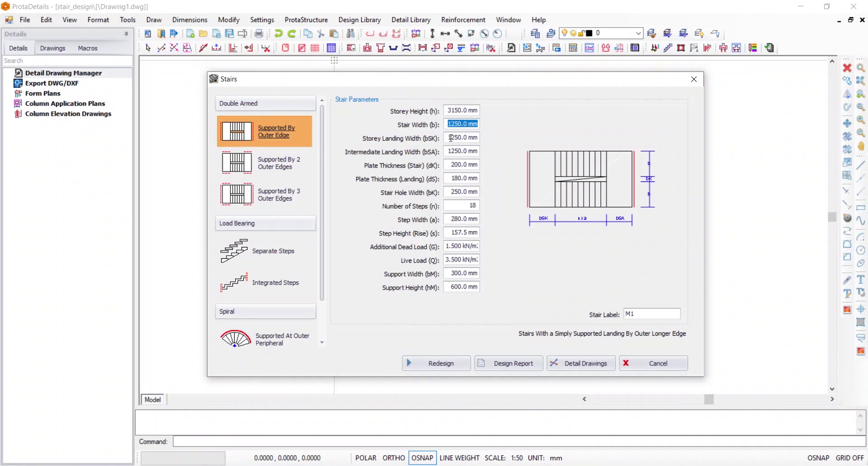
pyautogui.write('150')
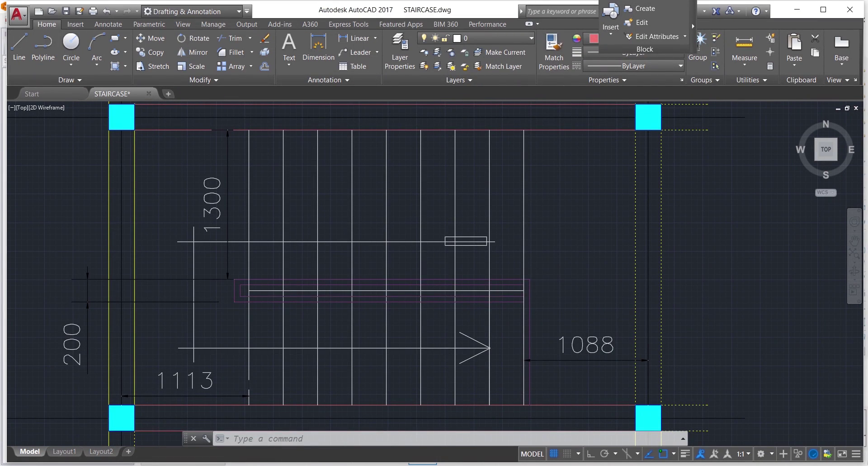
# Check the landings in AutoCAD and set the storey landing width to 1088 mm and the intermediate landing width to 1113 mm in ProtaDetails
pyautogui.scroll(-4, 364, 269)
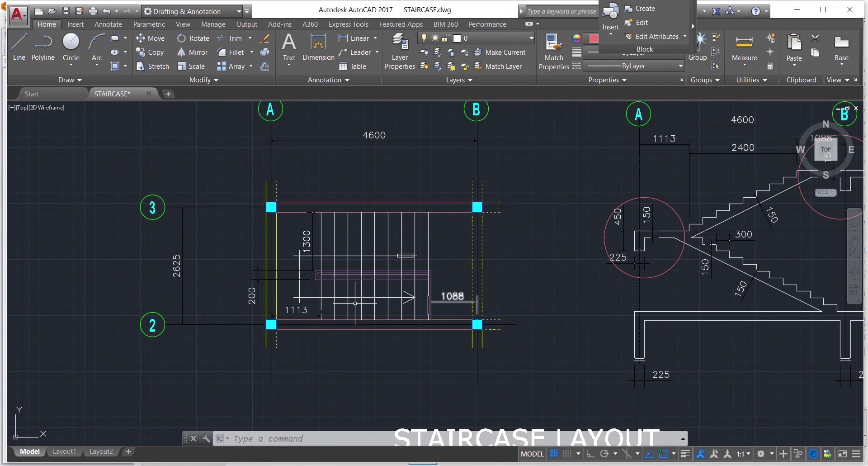
pyautogui.scroll(-4, 354, 303)
pyautogui.scroll(10, 558, 219)
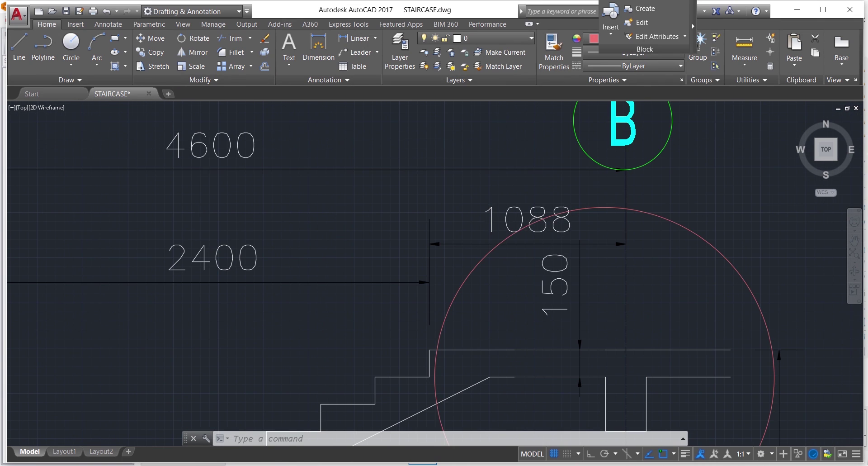
pyautogui.scroll(-6, 586, 216)
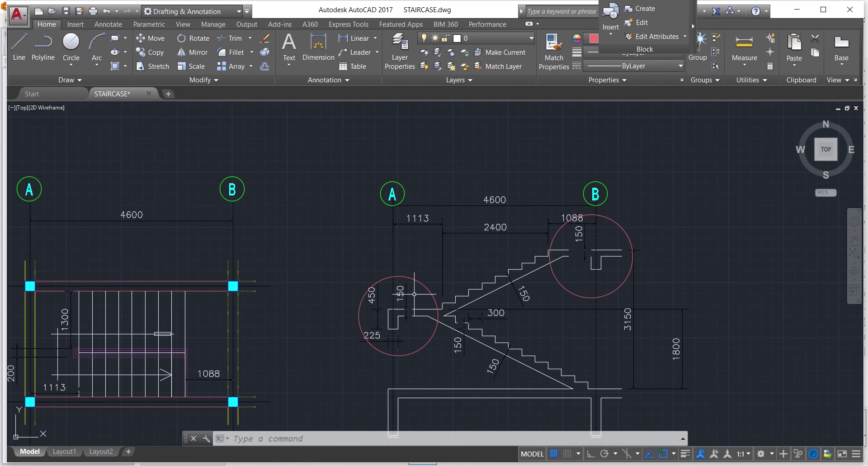
pyautogui.scroll(2, 414, 294)
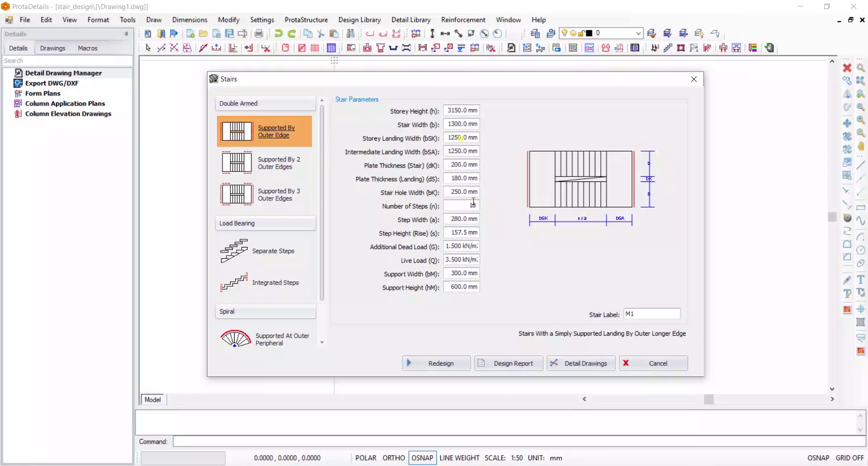
pyautogui.doubleClick(462, 138)
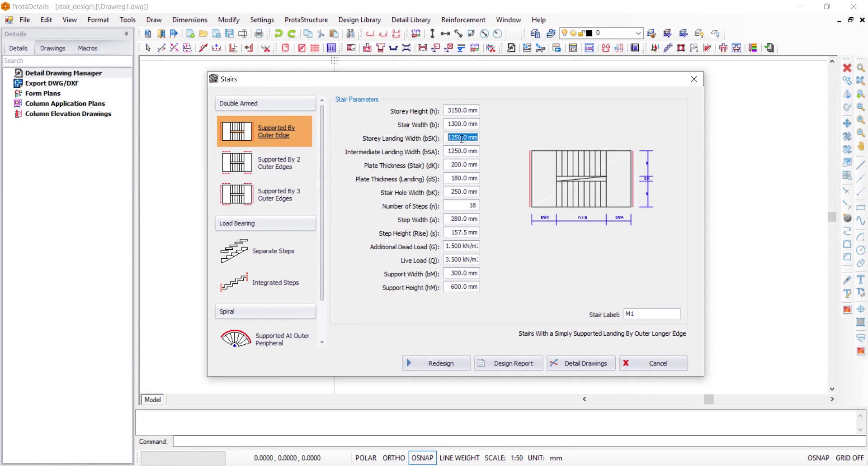
pyautogui.write('150')
pyautogui.doubleClick(455, 152)
pyautogui.write('110')
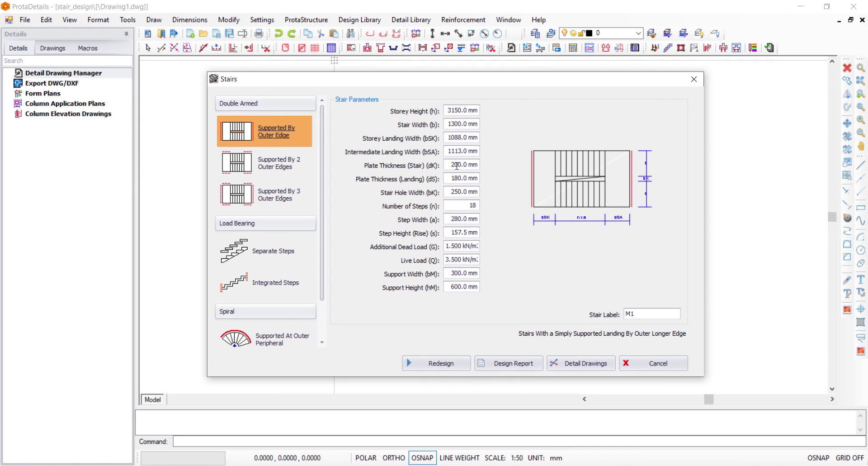
# Check the slab thicknesses in the AutoCAD section and set both the stair and landing plate thicknesses to 150 mm in ProtaDetails
pyautogui.doubleClick(453, 165)
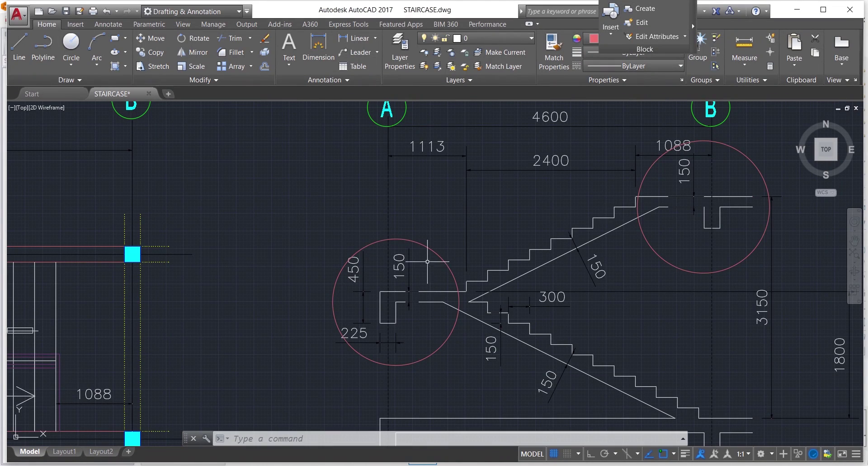
pyautogui.scroll(-2, 425, 262)
pyautogui.scroll(6, 496, 316)
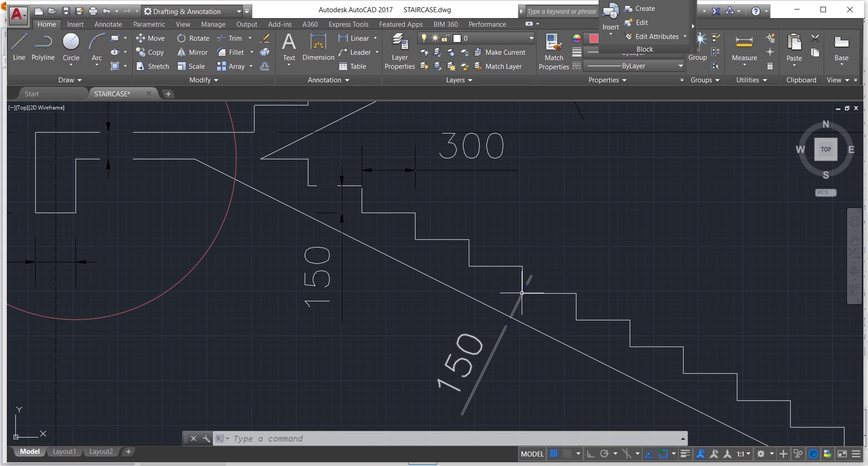
pyautogui.moveTo(460, 465)
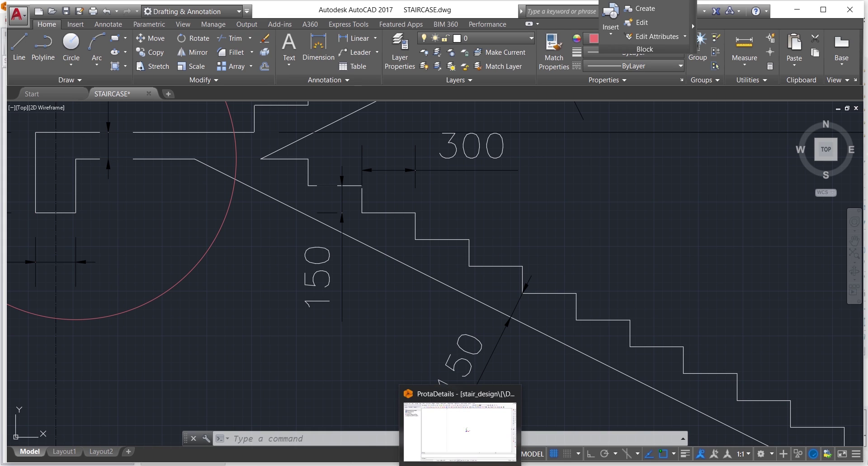
pyautogui.scroll(-4, 576, 304)
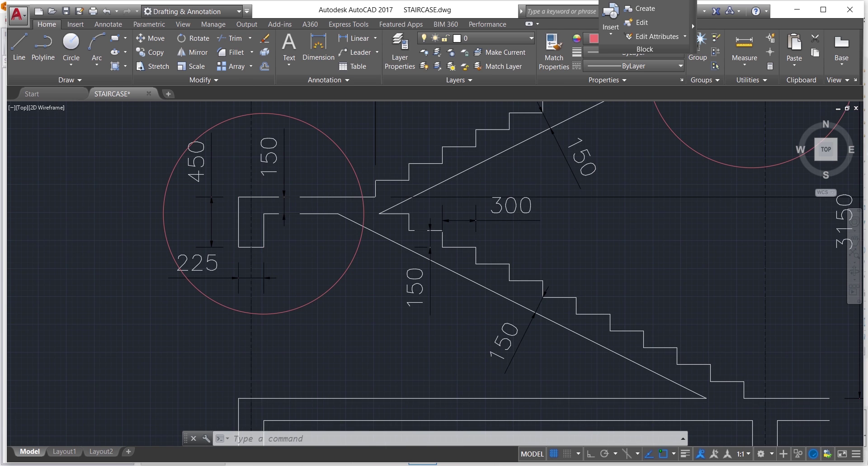
pyautogui.scroll(2, 379, 225)
pyautogui.scroll(-2, 308, 275)
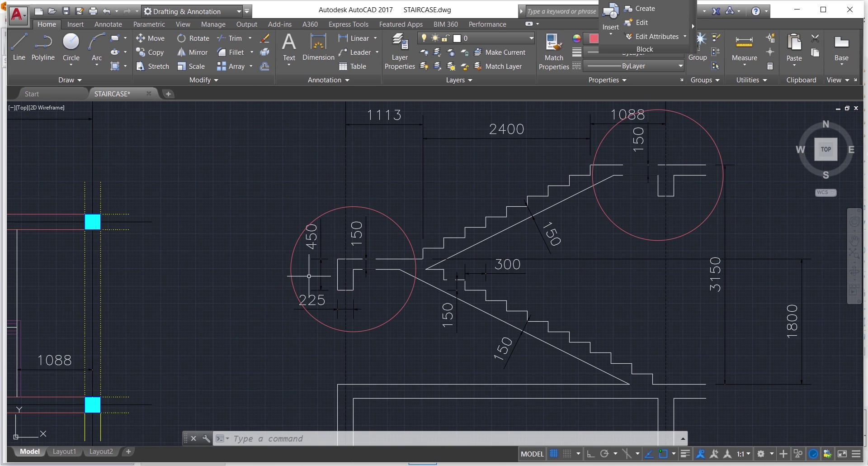
pyautogui.scroll(2, 642, 163)
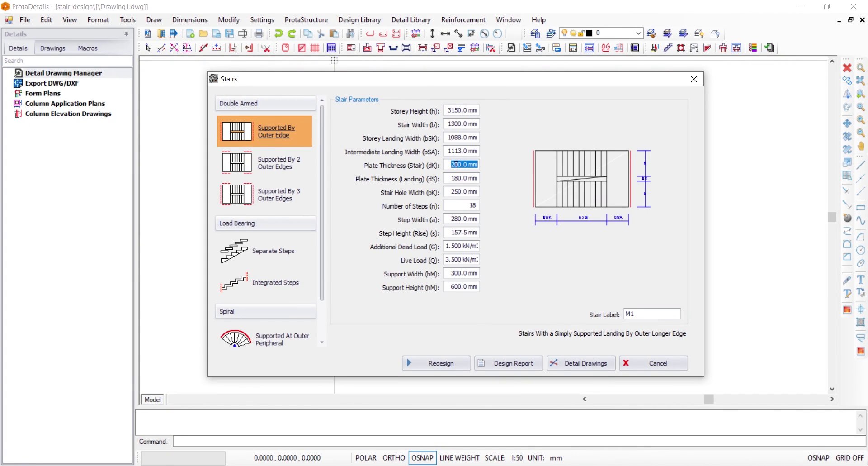
pyautogui.write('150')
pyautogui.click(459, 179)
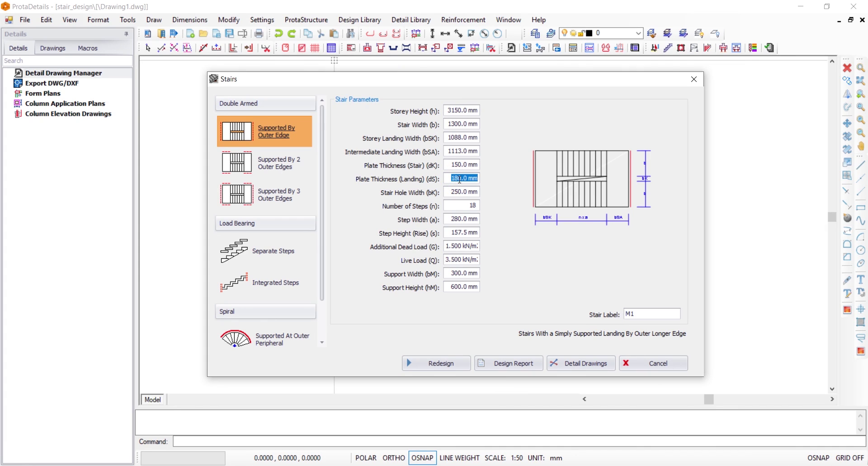
pyautogui.write('150')
pyautogui.press('Tab')
# Check the gap between flights in AutoCAD, and set the stair hole width to 200 mm and the number of steps to 16 in ProtaDetails
pyautogui.click(459, 191)
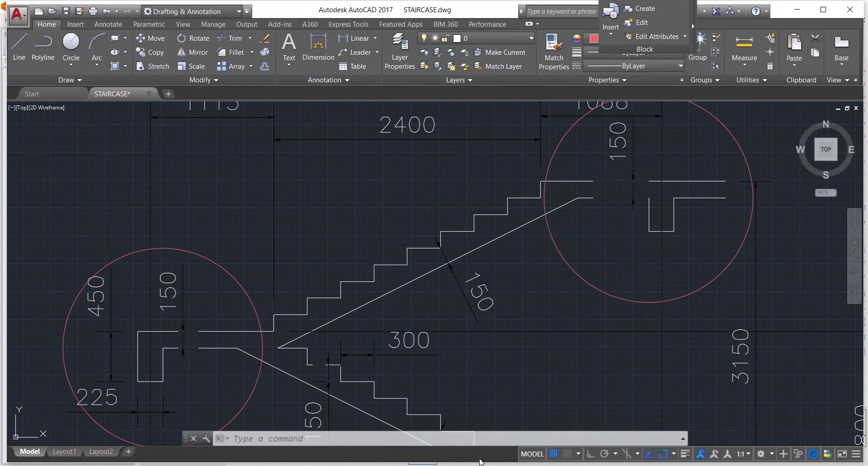
pyautogui.scroll(-8, 511, 235)
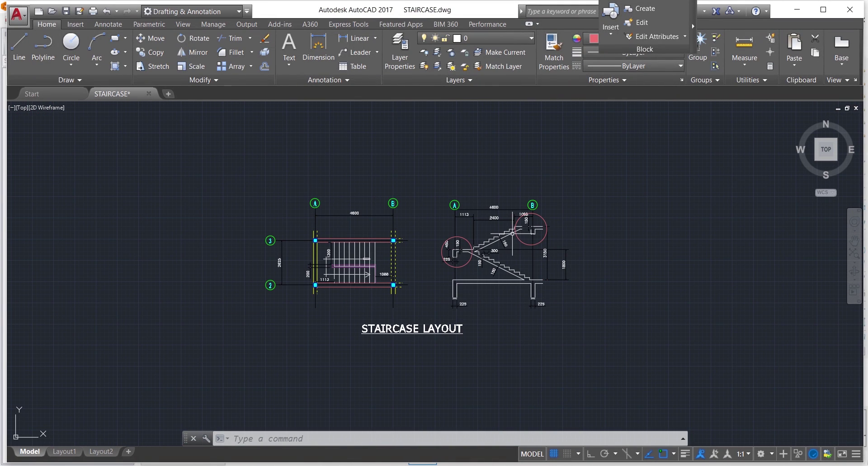
pyautogui.scroll(6, 328, 263)
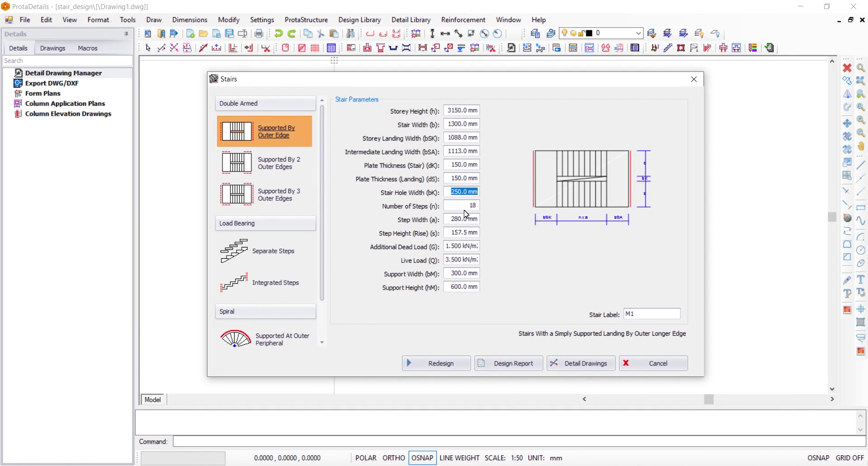
pyautogui.write('200')
pyautogui.doubleClick(474, 204)
pyautogui.write('16')
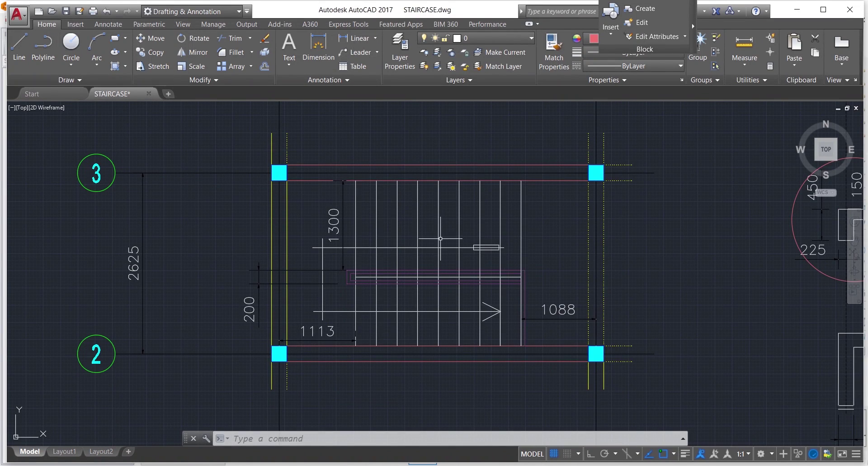
# Check the steps in the AutoCAD section, and set the step width to 300 mm and step height to 150 mm in ProtaDetails
pyautogui.scroll(-4, 375, 235)
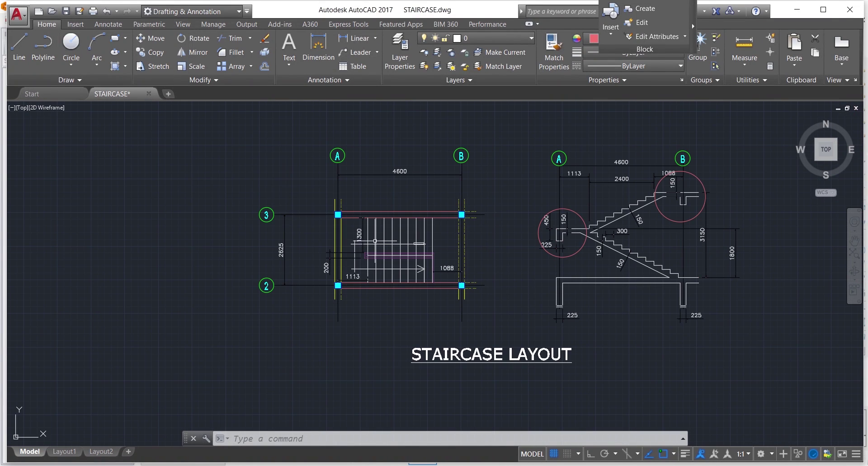
pyautogui.scroll(5, 588, 221)
pyautogui.scroll(4, 588, 221)
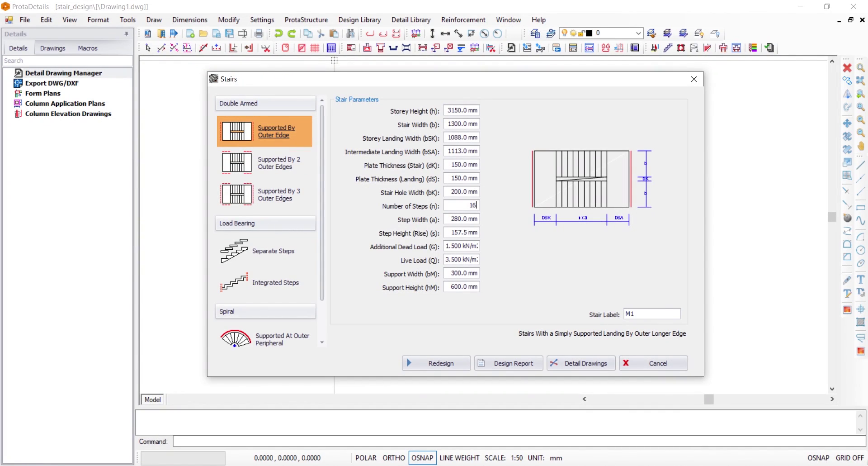
pyautogui.click(464, 218)
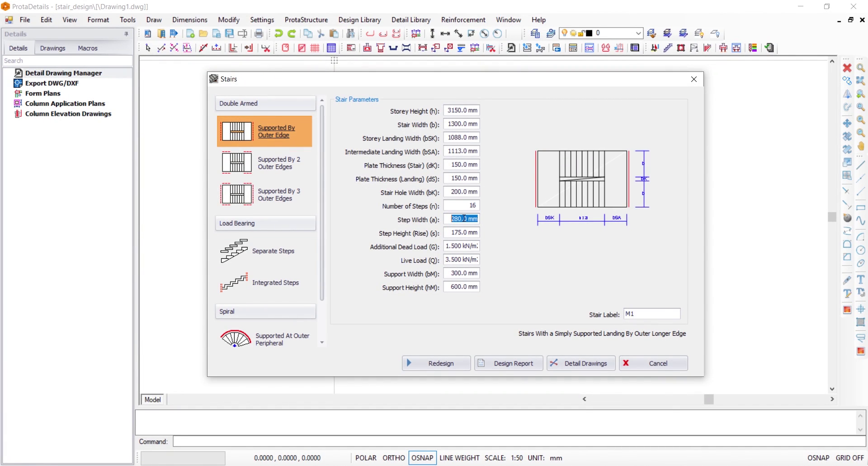
pyautogui.write('300')
pyautogui.click(458, 234)
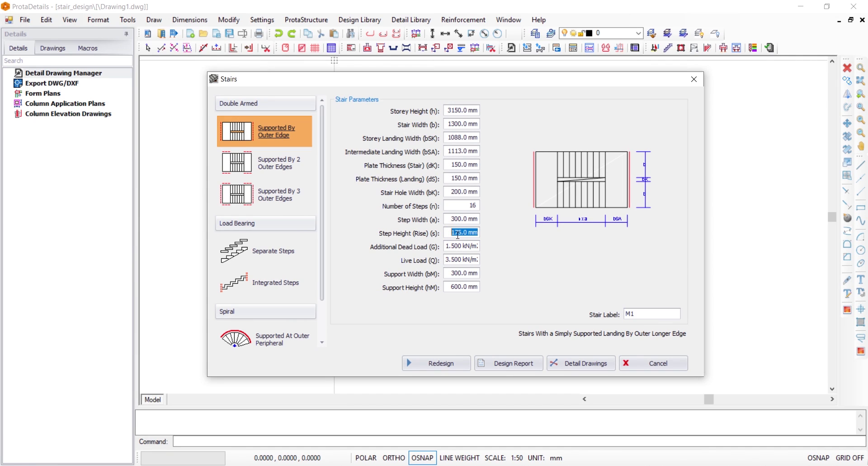
pyautogui.write('170')
pyautogui.write('50')
# Set both the additional dead load and the live load to 1.5 kN/m²
pyautogui.click(456, 247)
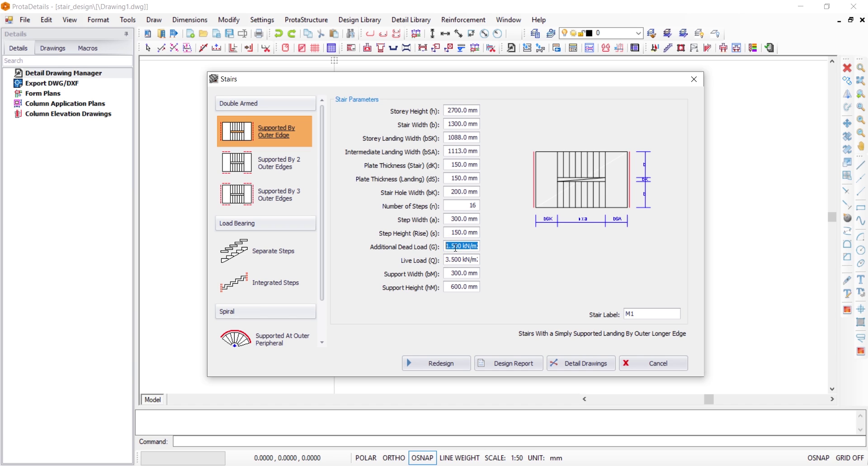
pyautogui.write('1')
pyautogui.doubleClick(454, 246)
pyautogui.click(455, 247)
pyautogui.press('BackSpace')
pyautogui.write('5')
pyautogui.doubleClick(454, 259)
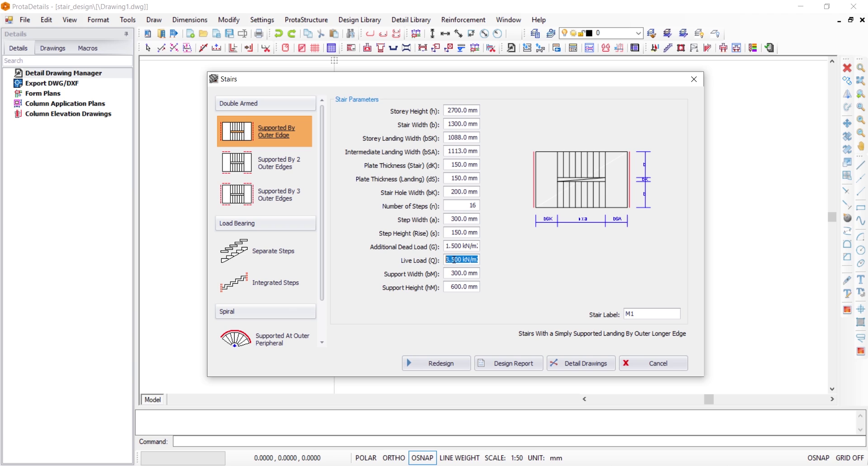
pyautogui.write('1')
# Check the landing support beams in the AutoCAD plan and section, and dimension the depth of the beam at grid B's upper landing
pyautogui.click(458, 273)
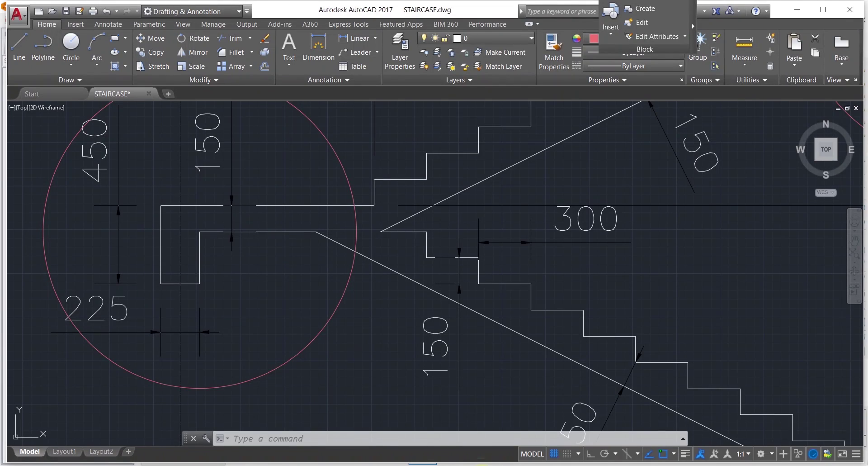
pyautogui.scroll(-10, 425, 206)
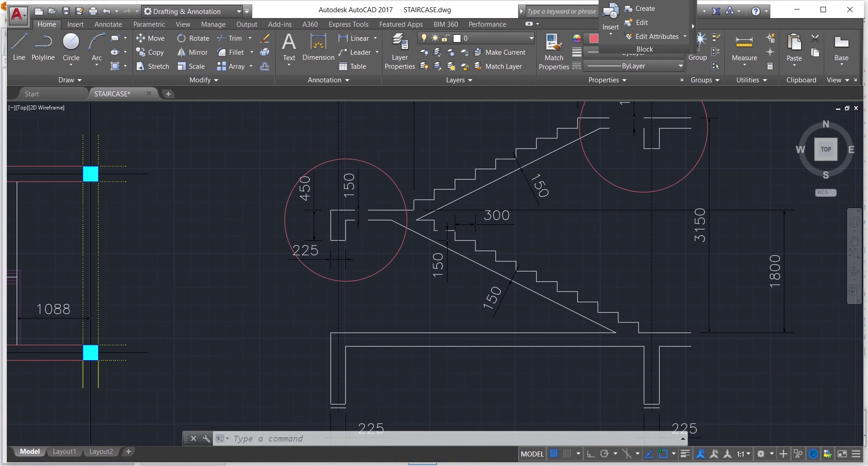
pyautogui.scroll(6, 335, 228)
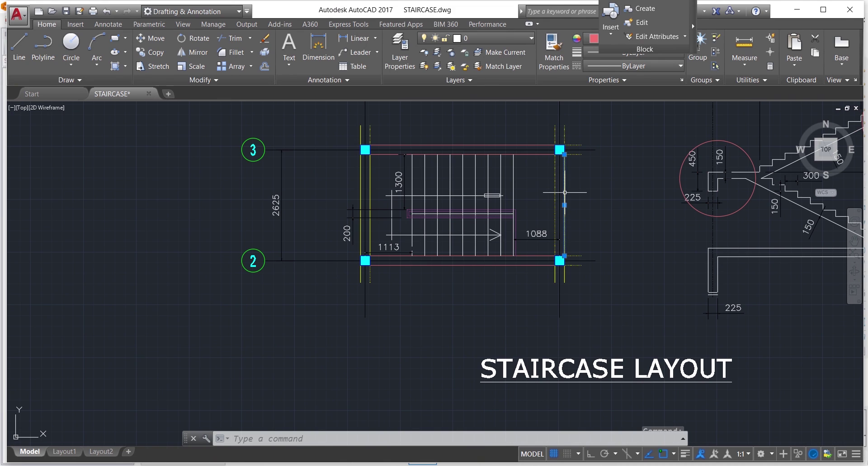
pyautogui.click(564, 192)
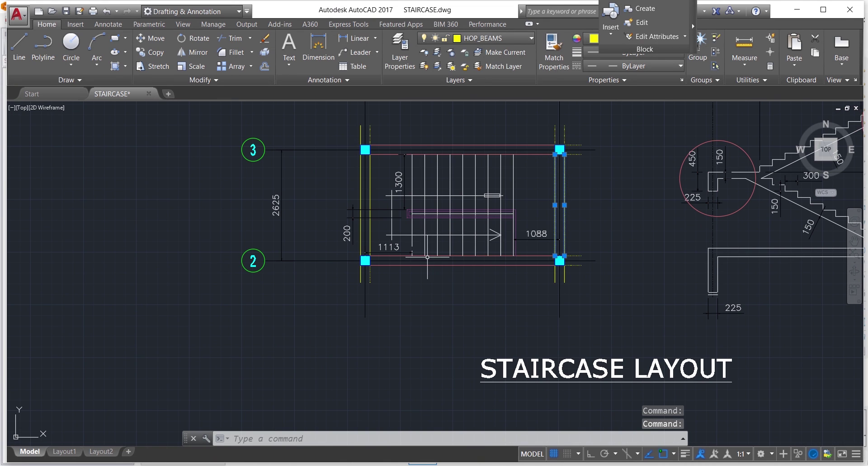
pyautogui.scroll(-4, 430, 255)
pyautogui.scroll(8, 626, 206)
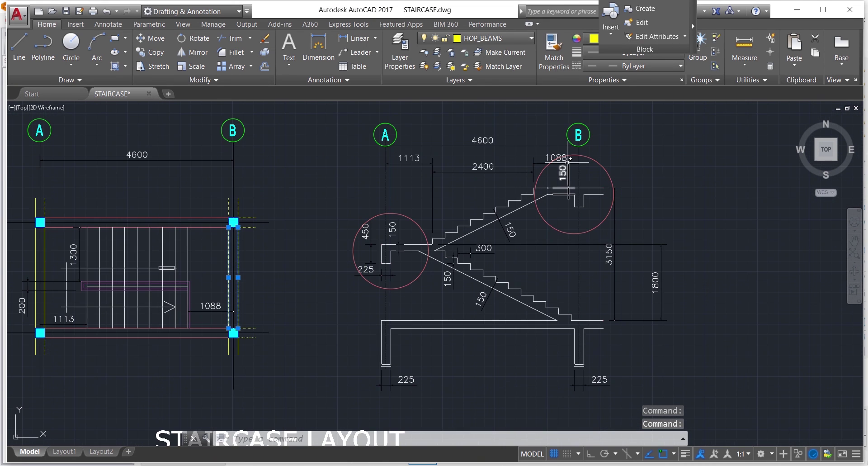
pyautogui.click(320, 45)
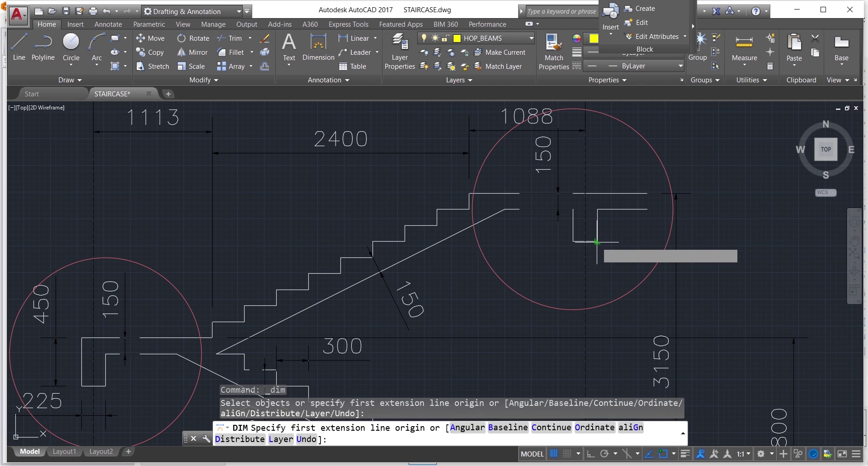
pyautogui.click(597, 241)
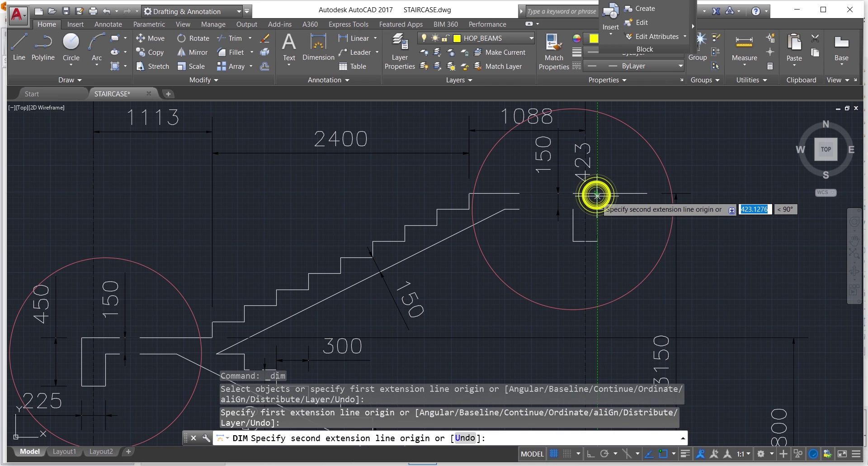
pyautogui.click(597, 194)
pyautogui.click(605, 194)
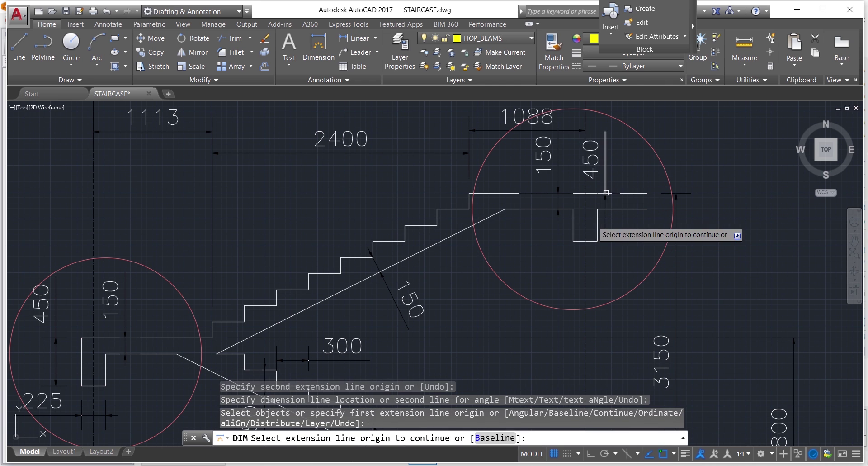
pyautogui.press('Return')
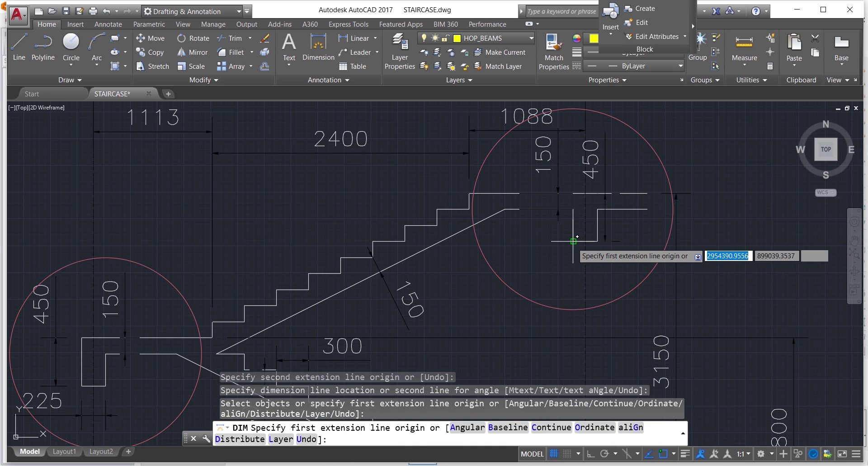
# Dimension the width of the upper landing's support beam below its underside
pyautogui.click(573, 242)
pyautogui.click(596, 272)
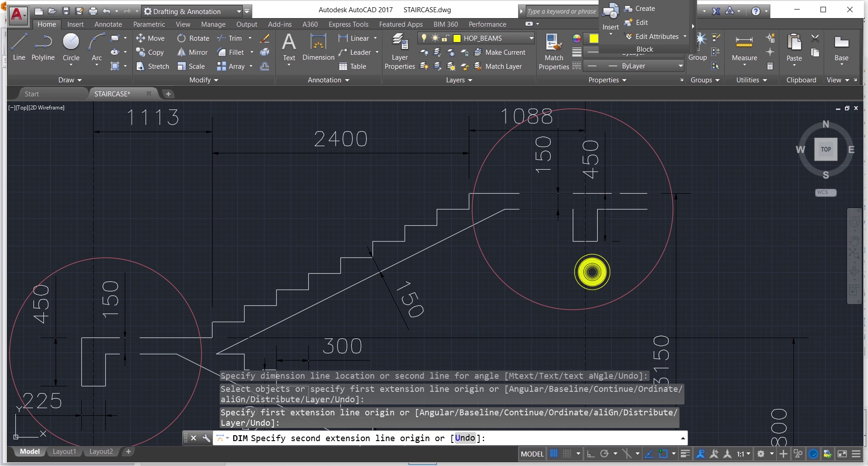
pyautogui.click(597, 271)
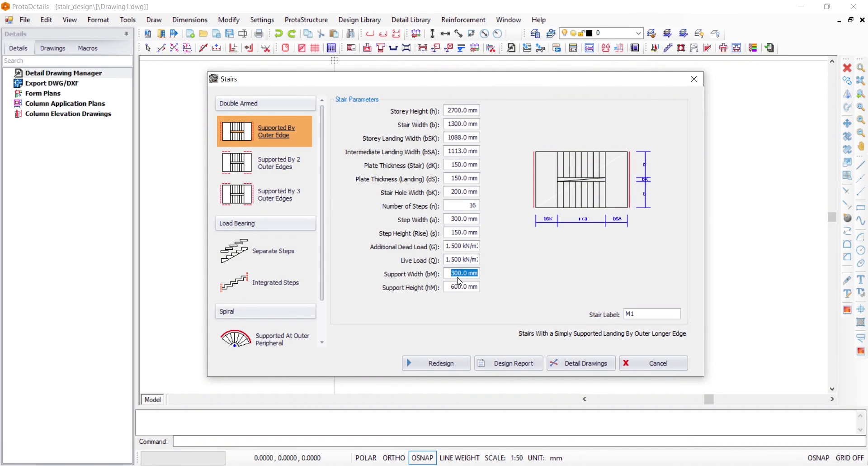
# In ProtaDetails, set the stair's support width to 225 mm and support height to 450 mm
pyautogui.click(459, 273)
pyautogui.write('25.')
pyautogui.press('Tab')
pyautogui.write('450')
pyautogui.press('Tab')
pyautogui.click(472, 259)
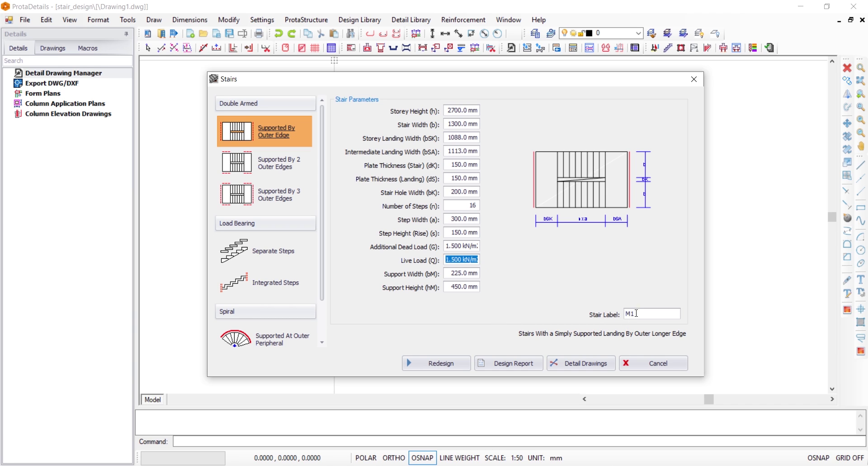
# Label the stair "stair 1" and set the storey height to 3150 mm
pyautogui.moveTo(638, 314); pyautogui.dragTo(627, 316)
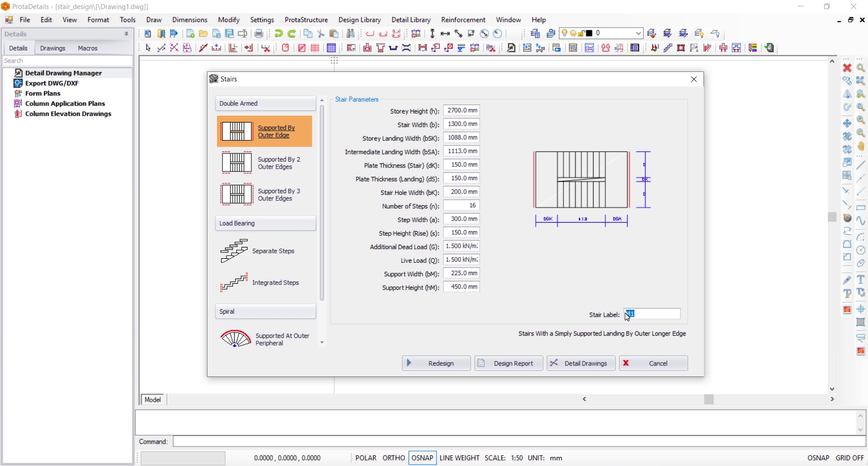
pyautogui.write('stair 1')
pyautogui.click(460, 110)
pyautogui.write('30')
pyautogui.write('150')
pyautogui.click(458, 177)
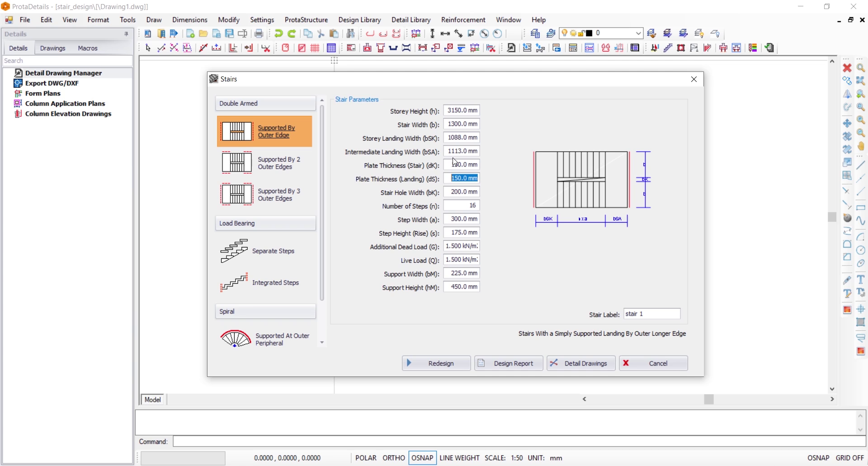
# Try to design the stair with the 150 mm plate thicknesses, and return to the stair parameters
pyautogui.click(427, 369)
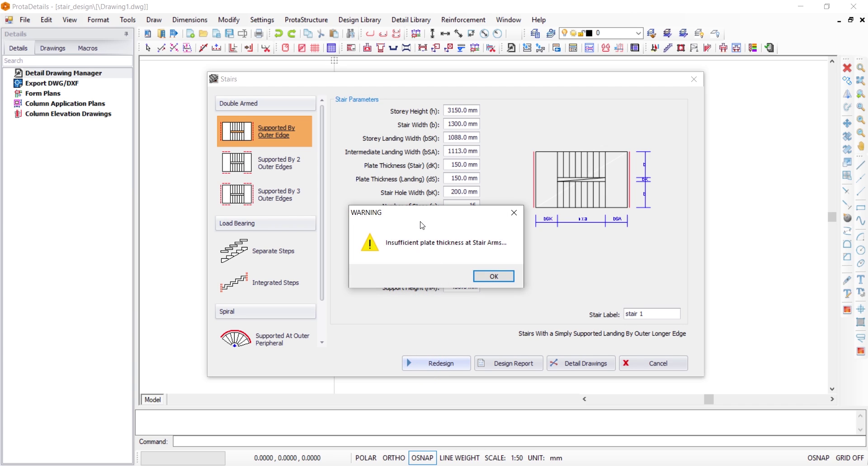
pyautogui.moveTo(434, 213); pyautogui.dragTo(427, 196)
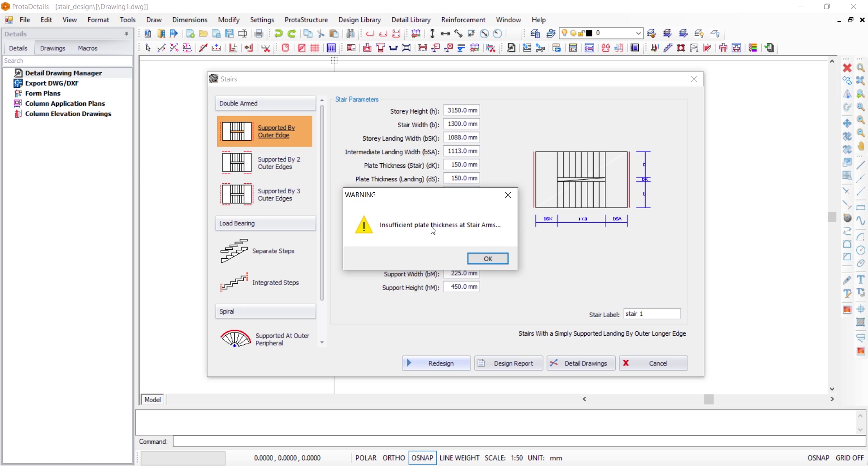
pyautogui.click(489, 258)
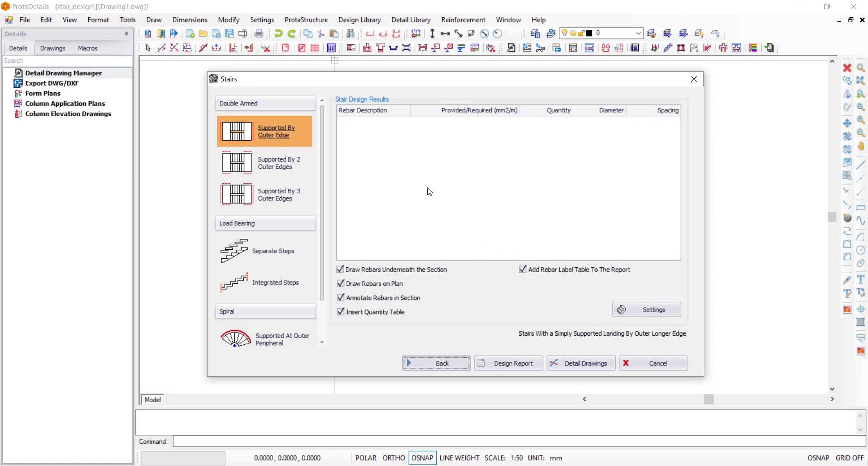
pyautogui.click(428, 364)
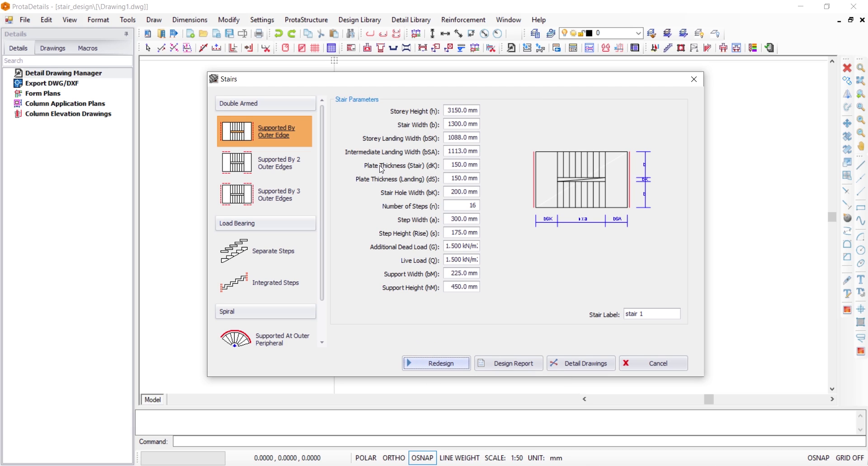
# Set the stair plate thickness to 175 mm and perform the stair design again
pyautogui.click(457, 165)
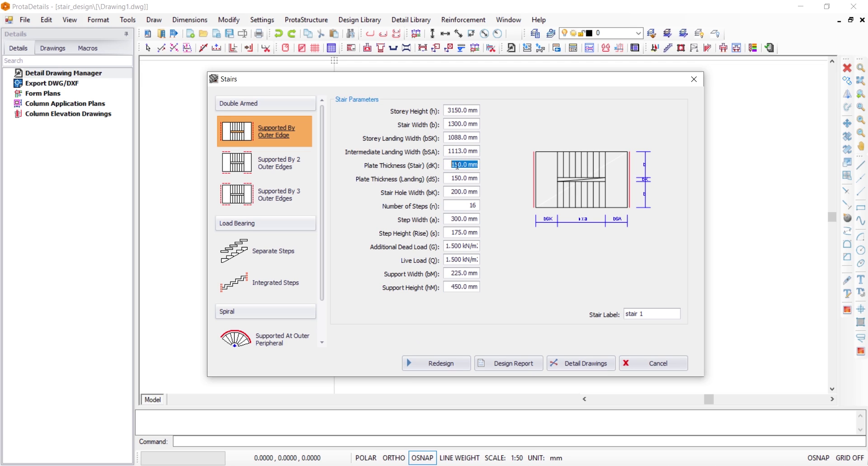
pyautogui.write('175')
pyautogui.doubleClick(462, 179)
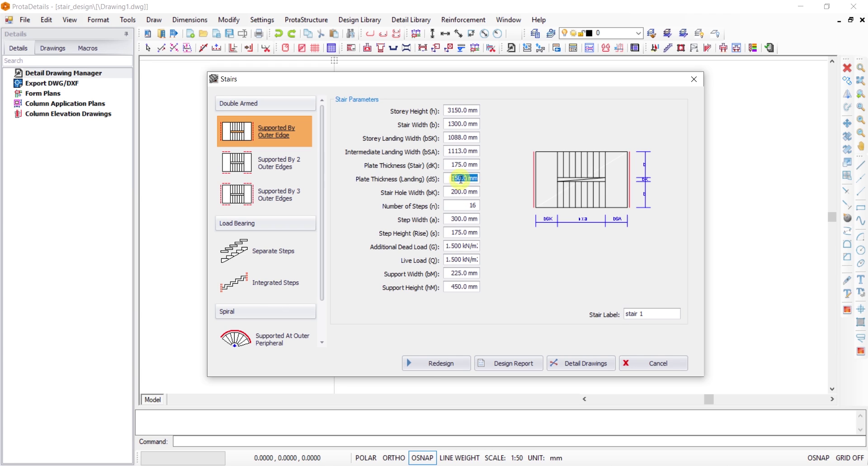
pyautogui.click(435, 364)
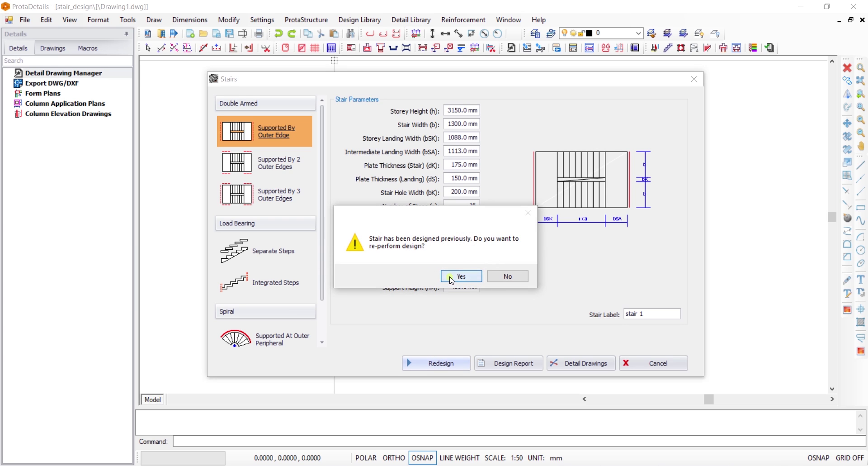
pyautogui.click(451, 279)
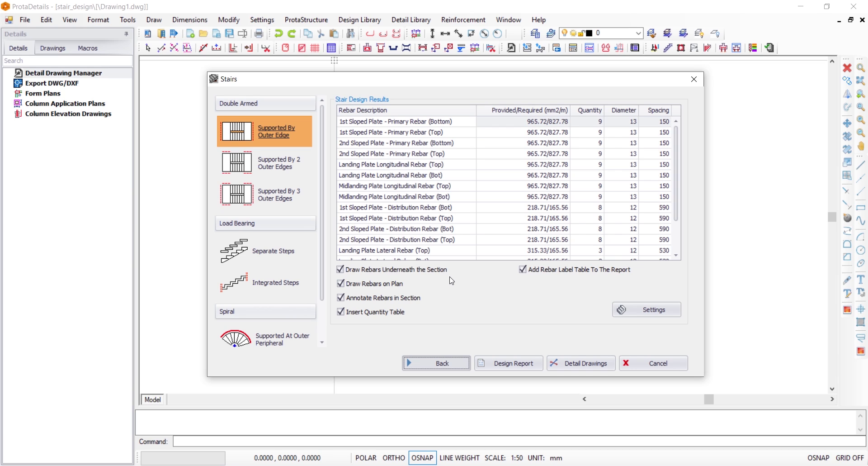
# Review the rebar design results and the diameter options for the first sloped plate's bottom primary rebar
pyautogui.click(628, 122)
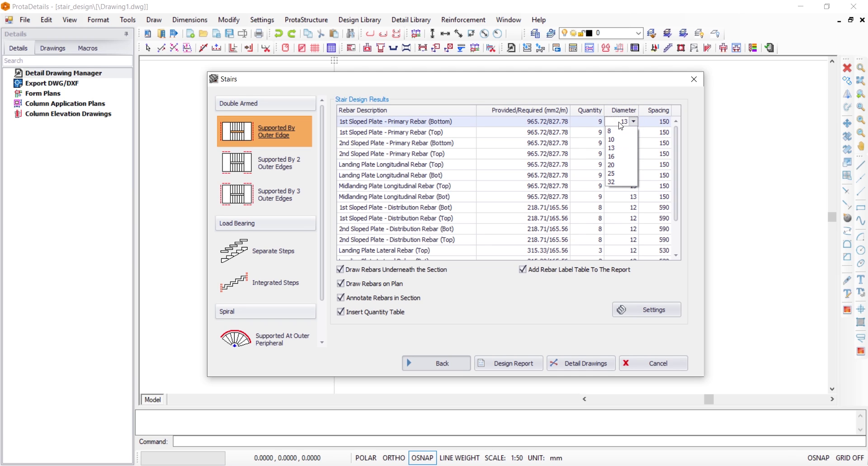
pyautogui.click(619, 123)
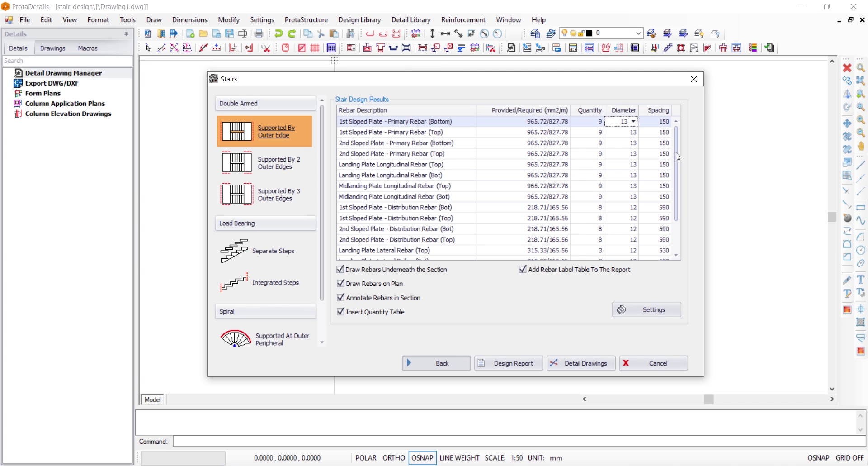
pyautogui.scroll(-1, 676, 163)
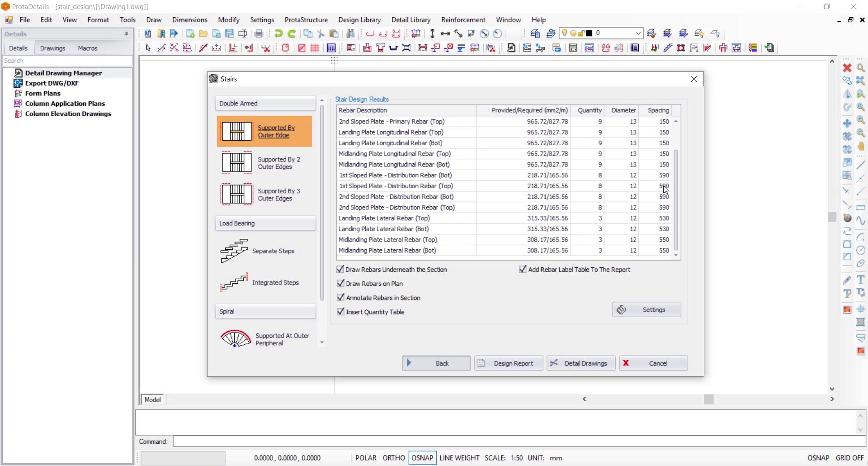
# Open the design report and examine the span and section depth in its deflection check
pyautogui.click(508, 368)
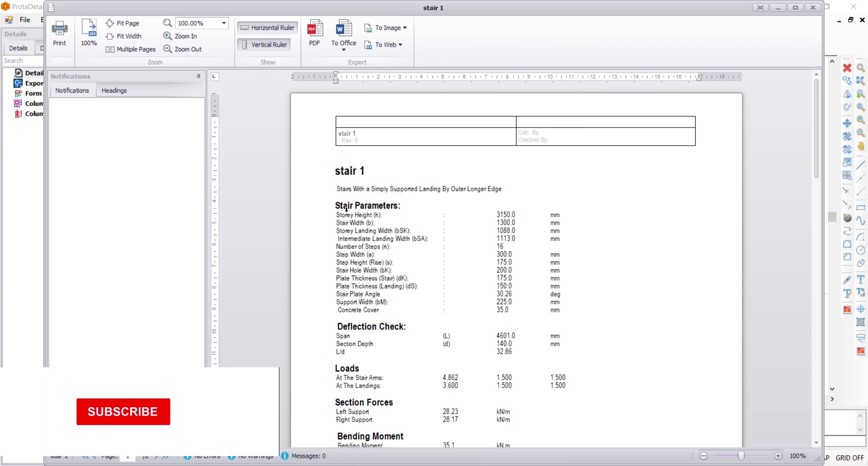
pyautogui.scroll(-1, 479, 340)
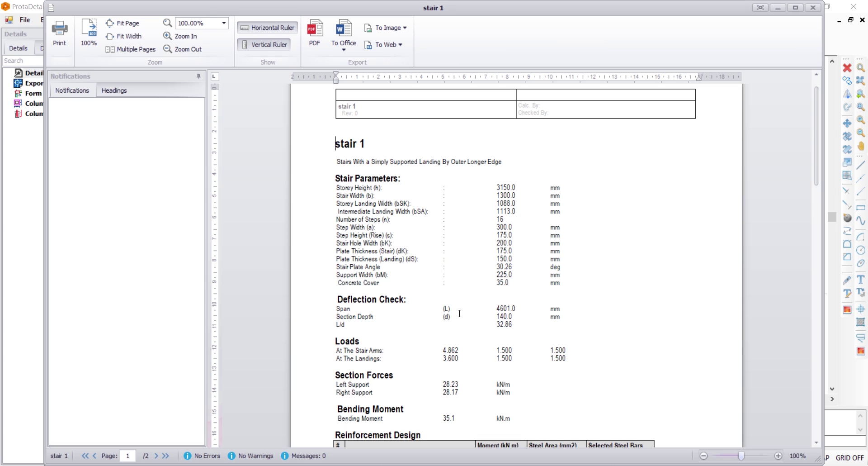
pyautogui.doubleClick(495, 308)
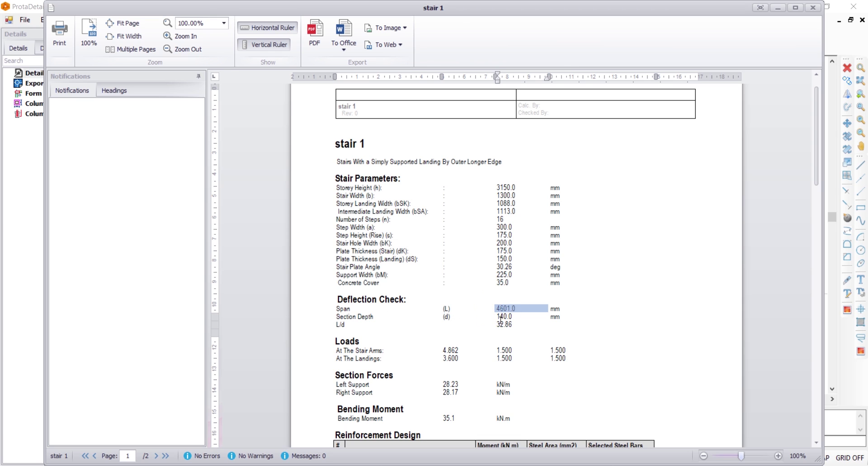
pyautogui.doubleClick(496, 316)
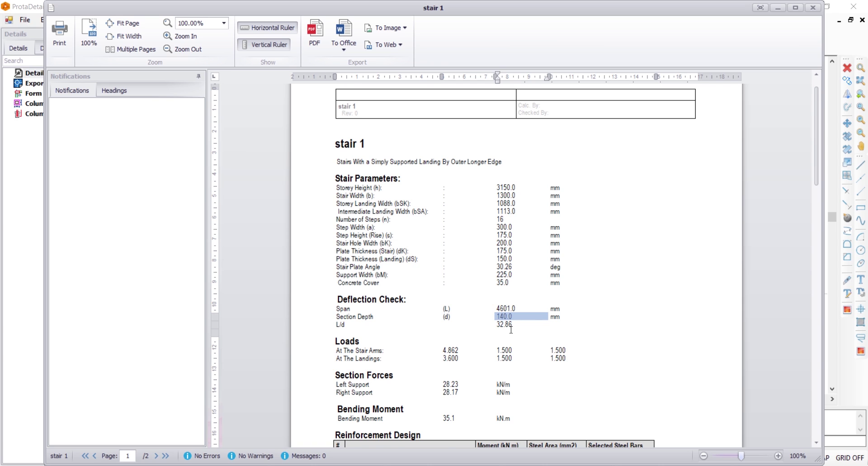
# Examine the loads, section forces, bending moment and reinforcement design in the stair report, and close the report
pyautogui.scroll(-3, 510, 329)
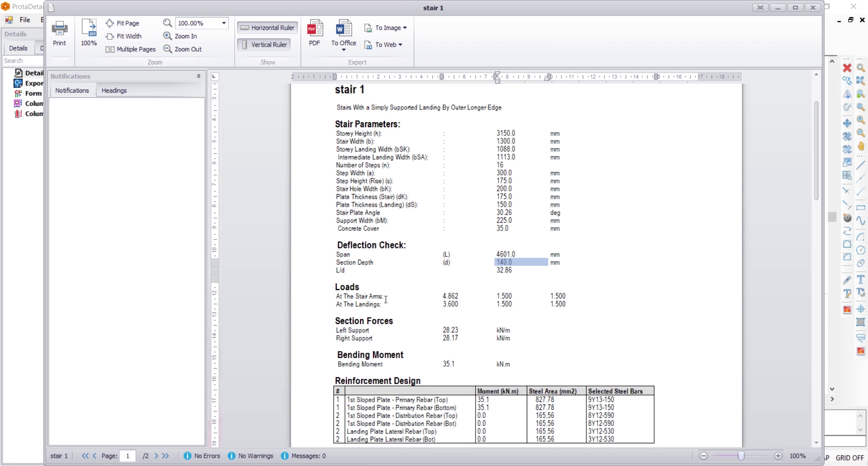
pyautogui.click(439, 292)
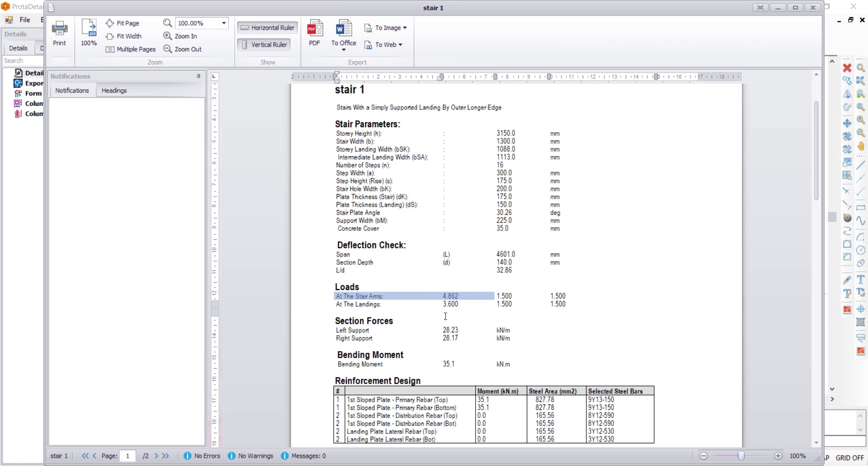
pyautogui.moveTo(446, 306); pyautogui.dragTo(458, 306)
pyautogui.click(500, 296)
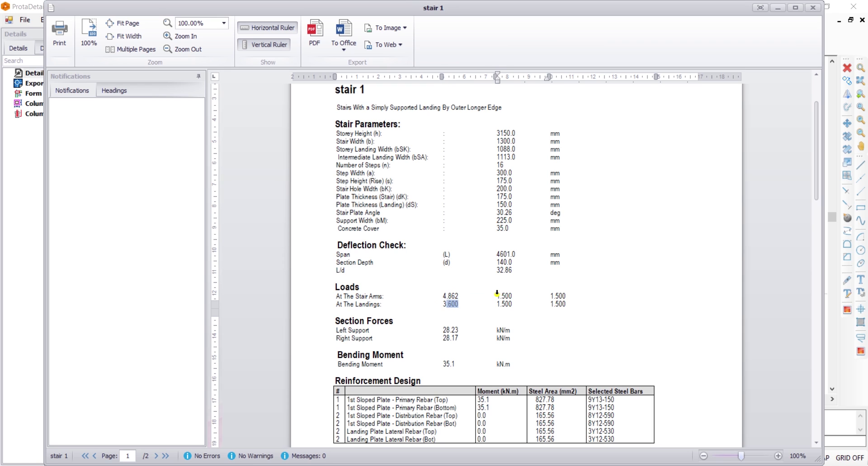
pyautogui.click(563, 296)
pyautogui.scroll(-1, 437, 324)
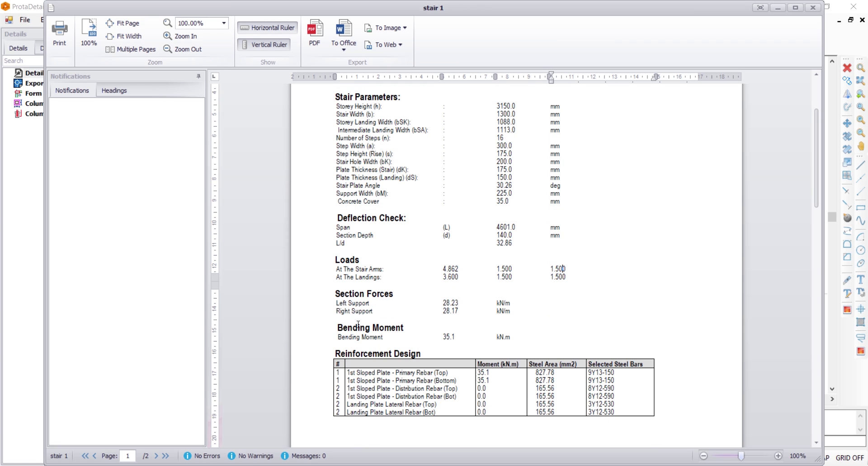
pyautogui.click(448, 336)
pyautogui.scroll(-1, 450, 336)
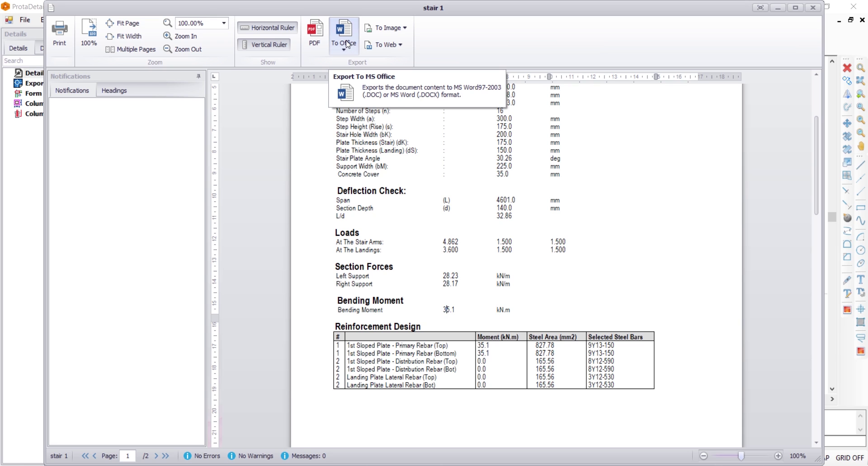
pyautogui.click(814, 9)
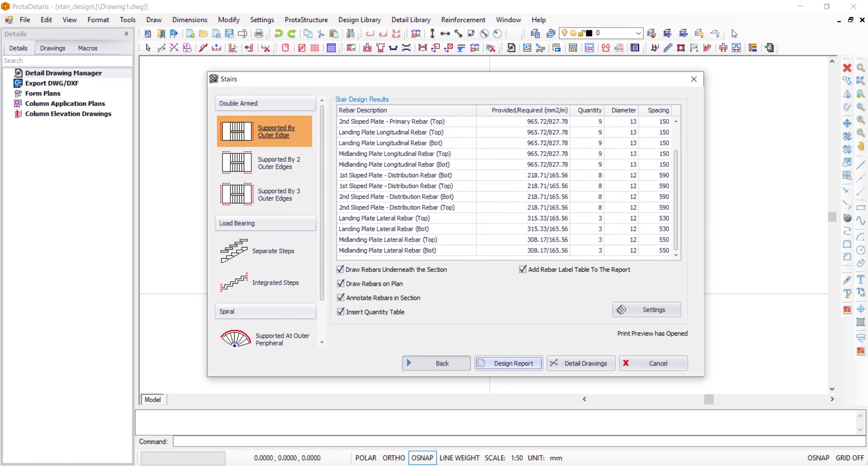
# Generate the stair's detail drawings and place them in empty model space, up and left of the origin
pyautogui.click(560, 366)
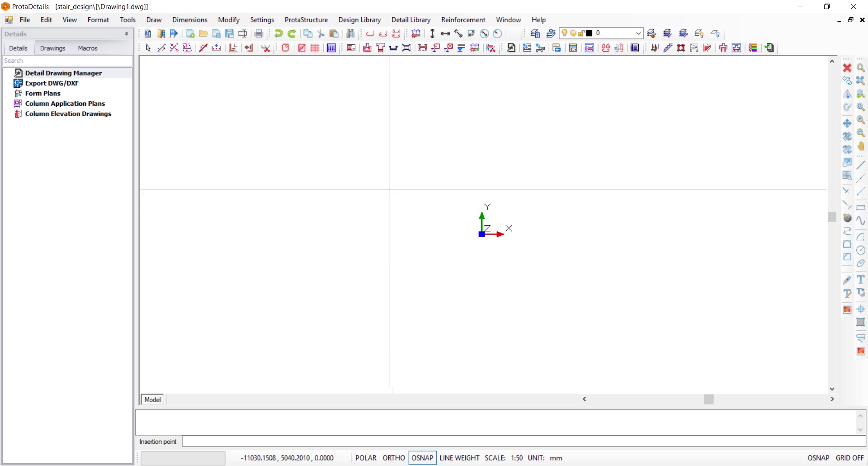
pyautogui.click(343, 184)
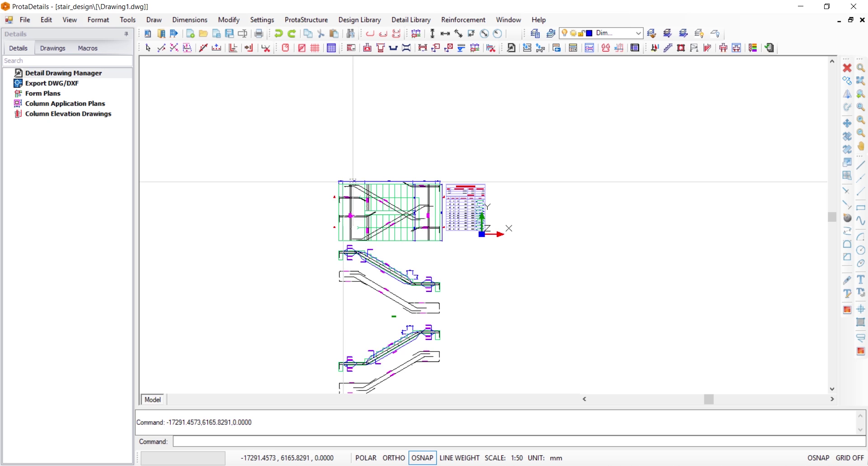
# Examine the stair's reinforcement plan, the quantity take-off table with its bar forms, and the two stair sections
pyautogui.scroll(5, 367, 199)
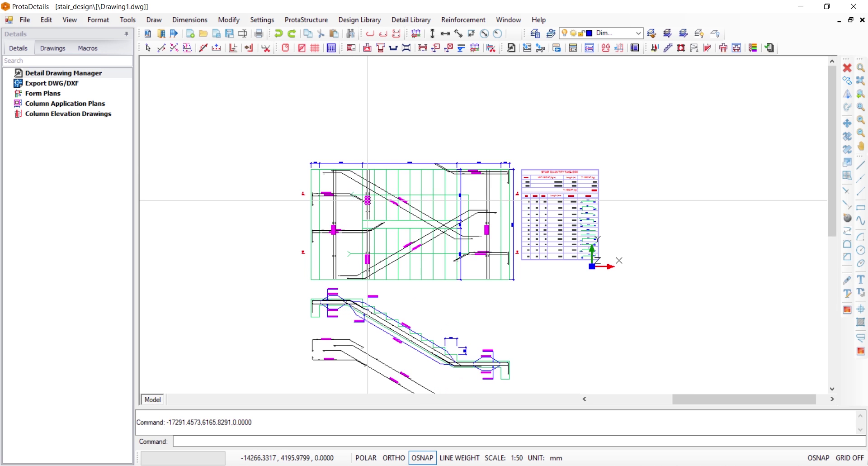
pyautogui.scroll(4, 390, 204)
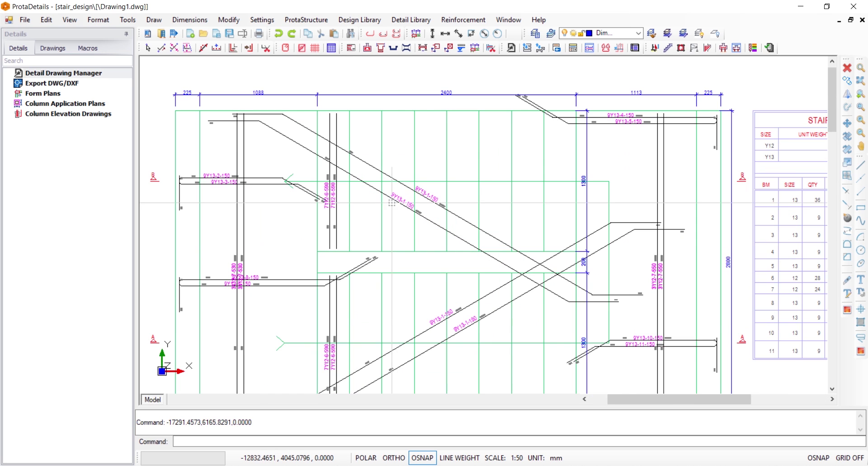
pyautogui.scroll(-3, 571, 168)
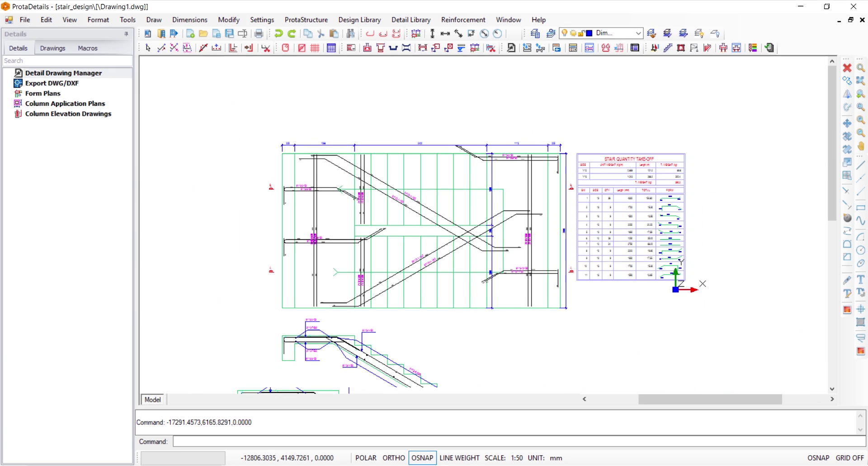
pyautogui.scroll(3, 642, 158)
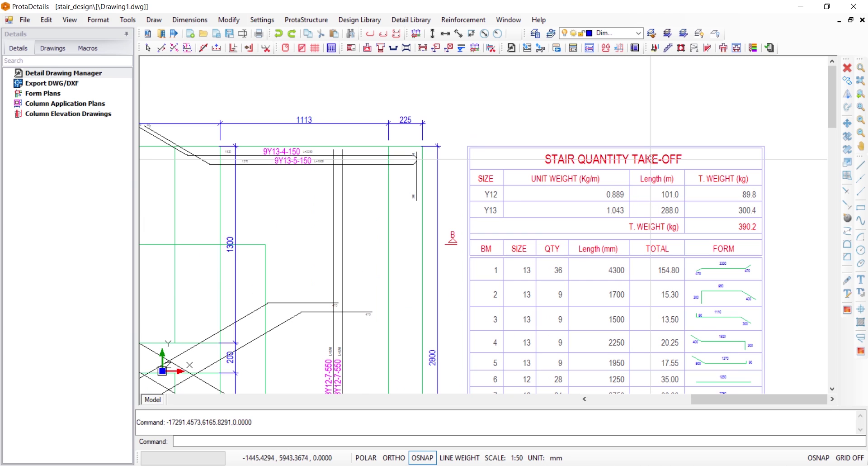
pyautogui.scroll(1, 744, 284)
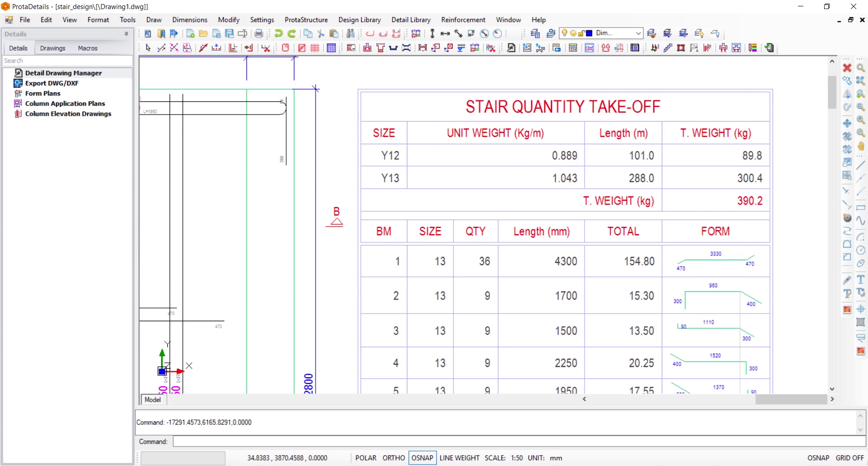
pyautogui.scroll(1, 687, 230)
pyautogui.scroll(-2, 715, 223)
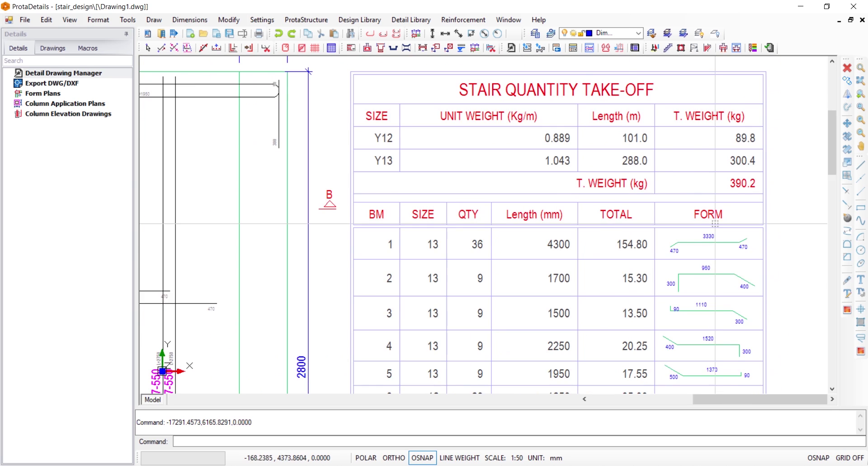
pyautogui.scroll(-5, 714, 222)
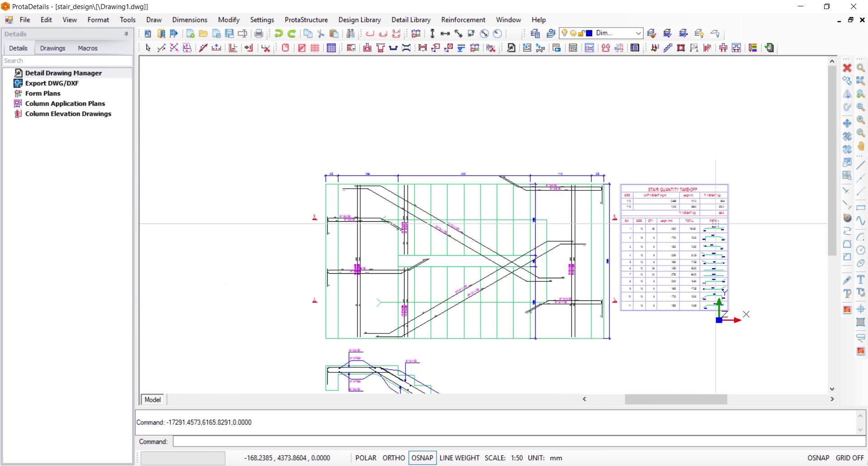
pyautogui.scroll(-2, 664, 289)
pyautogui.scroll(-2, 665, 291)
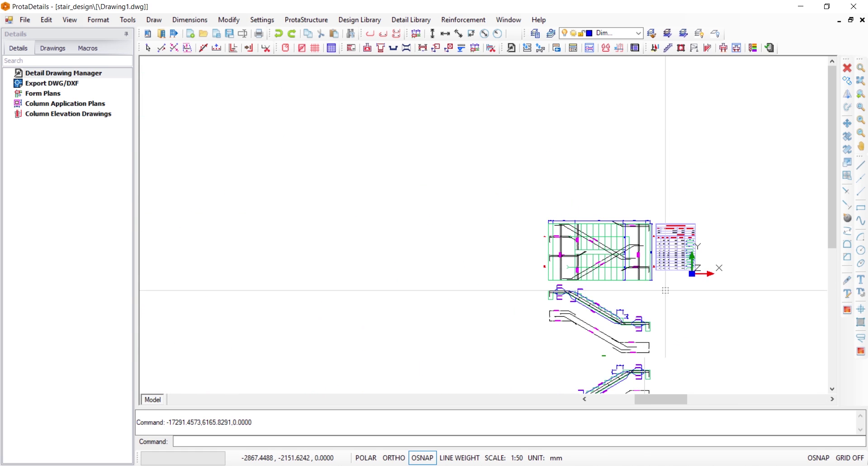
pyautogui.moveTo(612, 247)
pyautogui.mouseDown(button='middle')
pyautogui.moveTo(617, 252)
pyautogui.moveTo(568, 203)
pyautogui.mouseUp(button='middle')
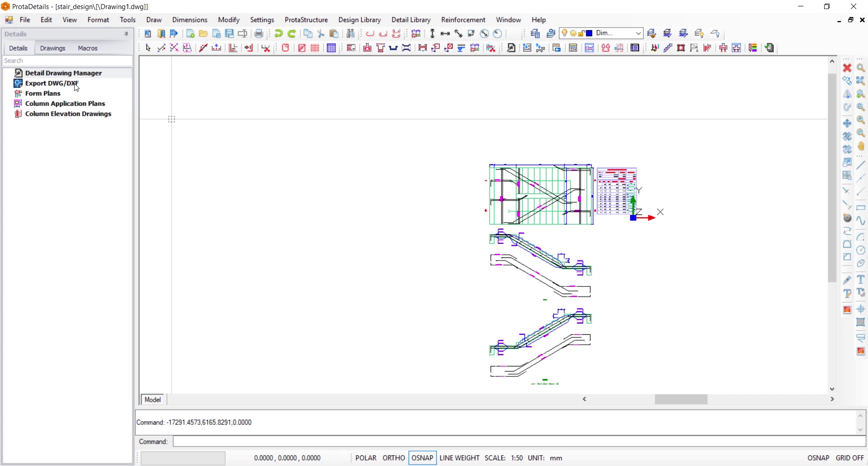
# Open the DWG/DXF export settings for Drawing1.dwg and move the dialog aside
pyautogui.click(75, 84)
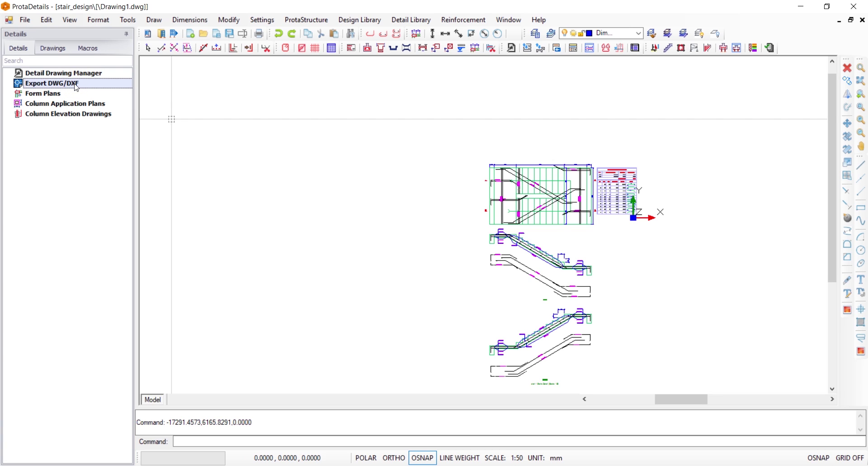
pyautogui.doubleClick(76, 87)
pyautogui.doubleClick(76, 87)
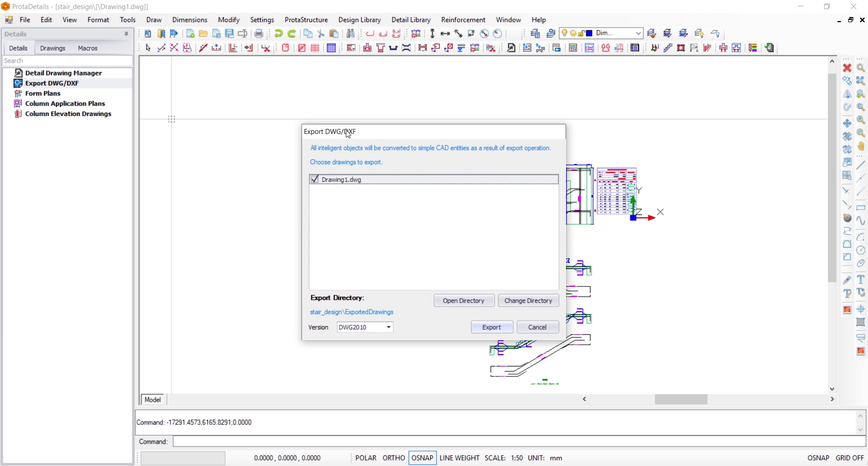
pyautogui.moveTo(376, 135); pyautogui.dragTo(359, 120)
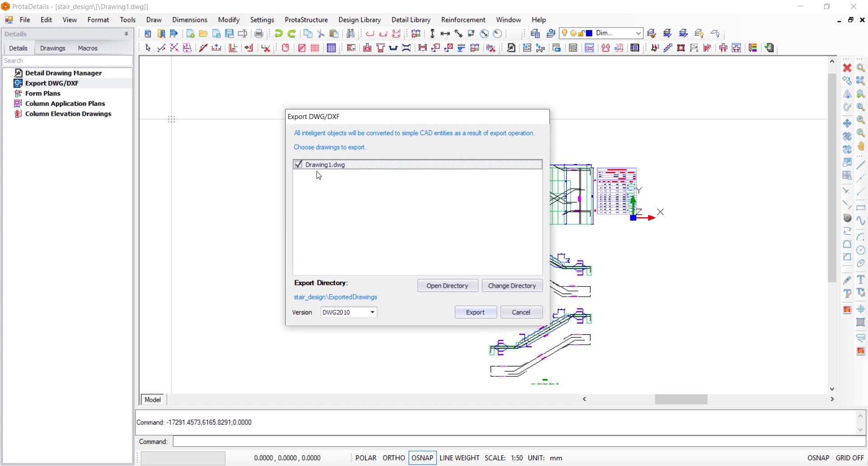
pyautogui.click(505, 292)
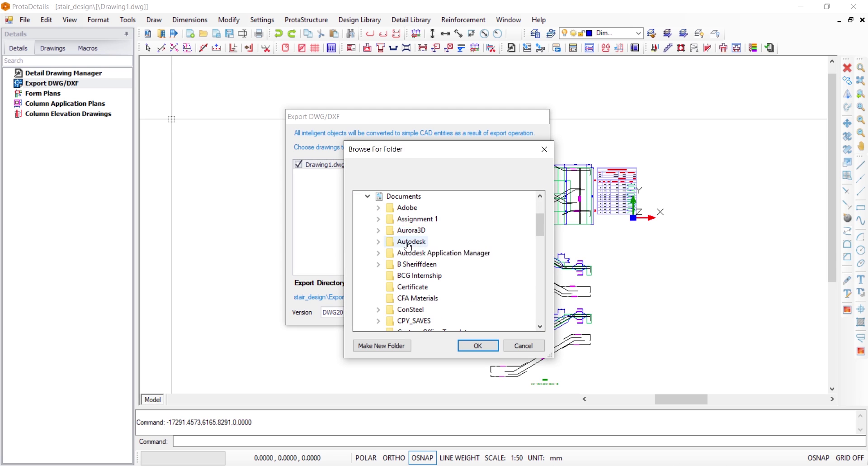
pyautogui.scroll(-6, 389, 263)
pyautogui.scroll(5, 415, 288)
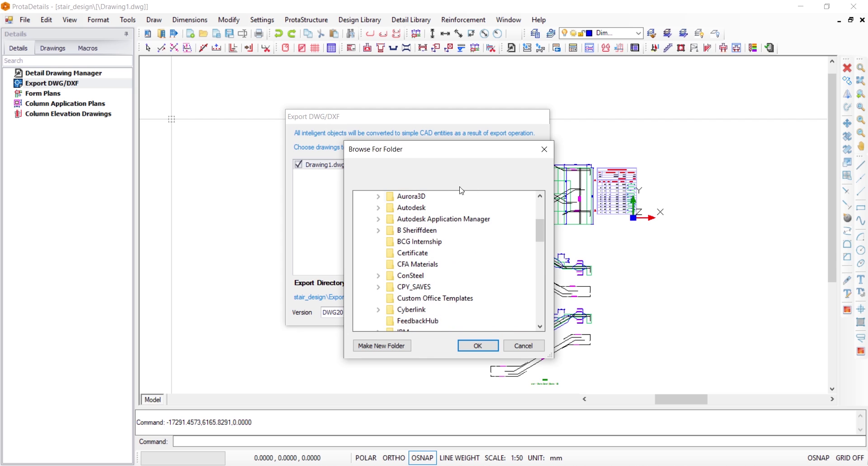
pyautogui.click(545, 149)
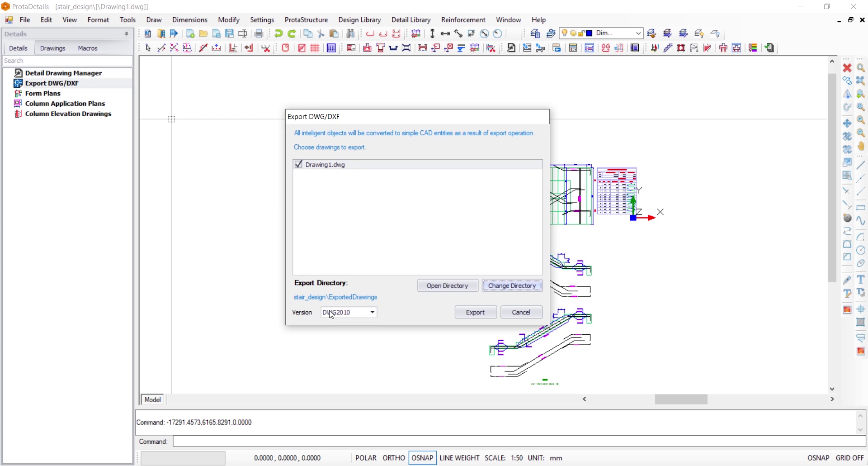
# Export Drawing1.dwg as DWG2010 to the stair_design\ExportedDrawings folder and open the exported file in AutoCAD, accepting its foreign origin
pyautogui.click(475, 312)
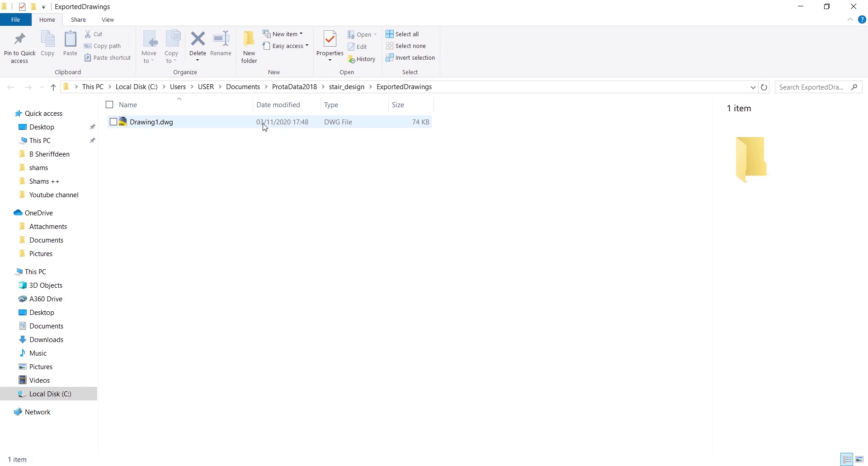
pyautogui.doubleClick(264, 127)
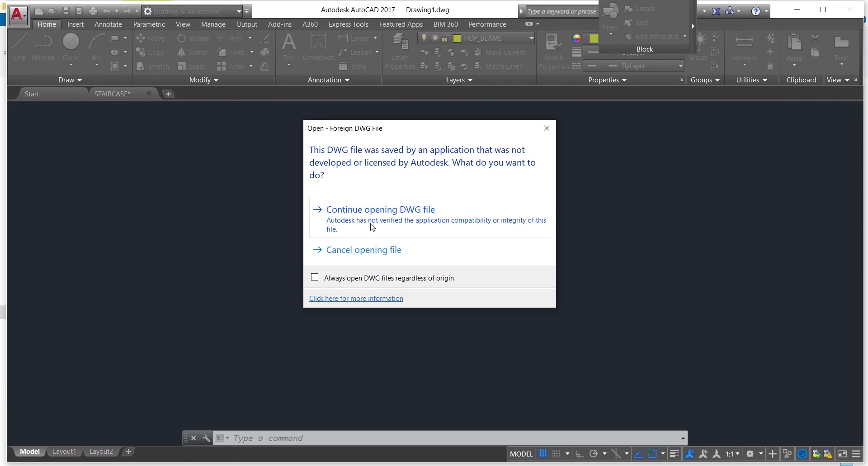
pyautogui.click(372, 226)
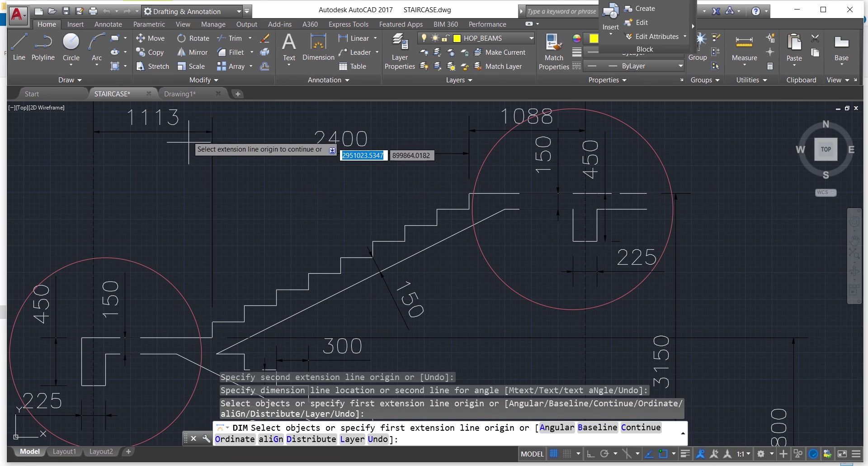
# Switch to the exported Drawing1 drawing and examine its stair plan, sections and quantity table
pyautogui.click(179, 94)
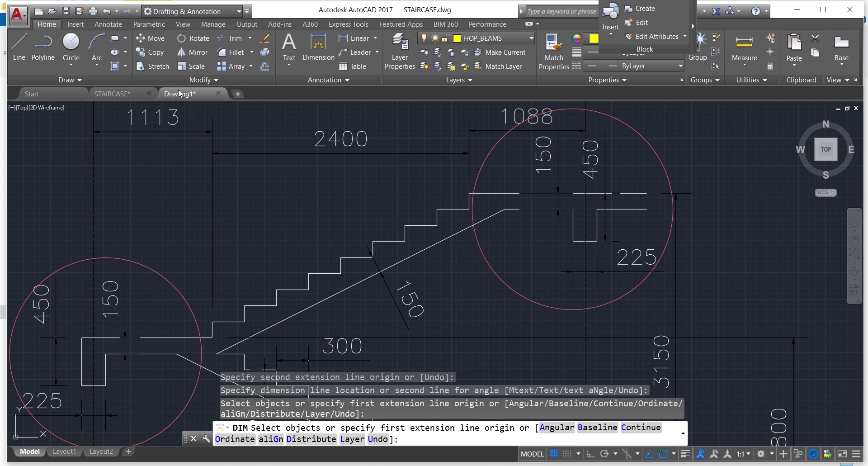
pyautogui.click(207, 94)
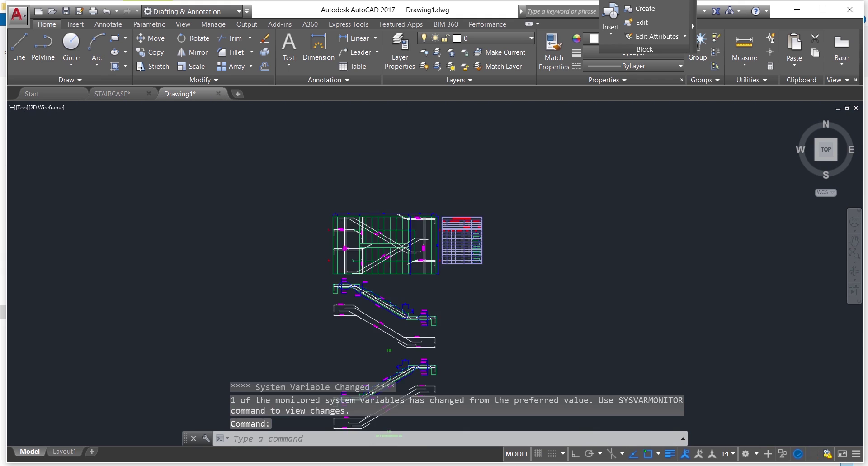
pyautogui.scroll(6, 507, 212)
pyautogui.scroll(-4, 507, 211)
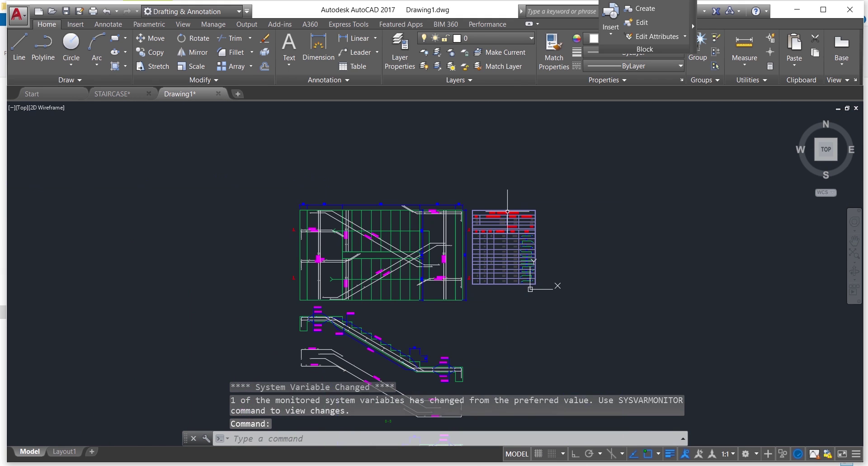
pyautogui.scroll(-2, 508, 212)
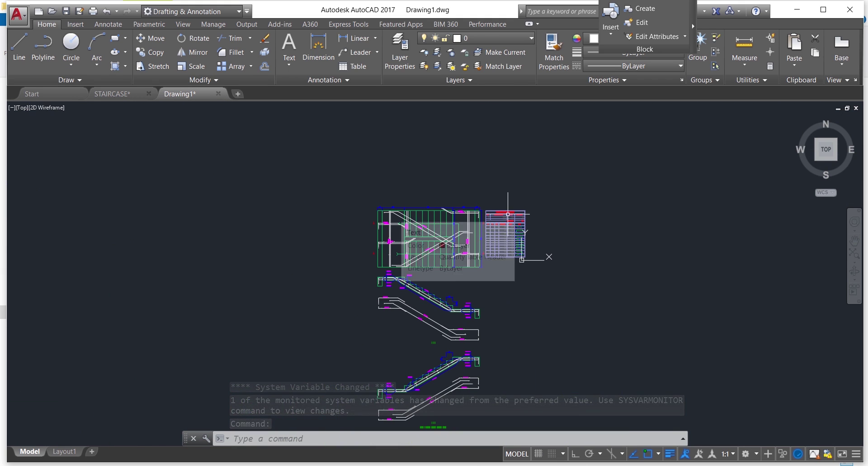